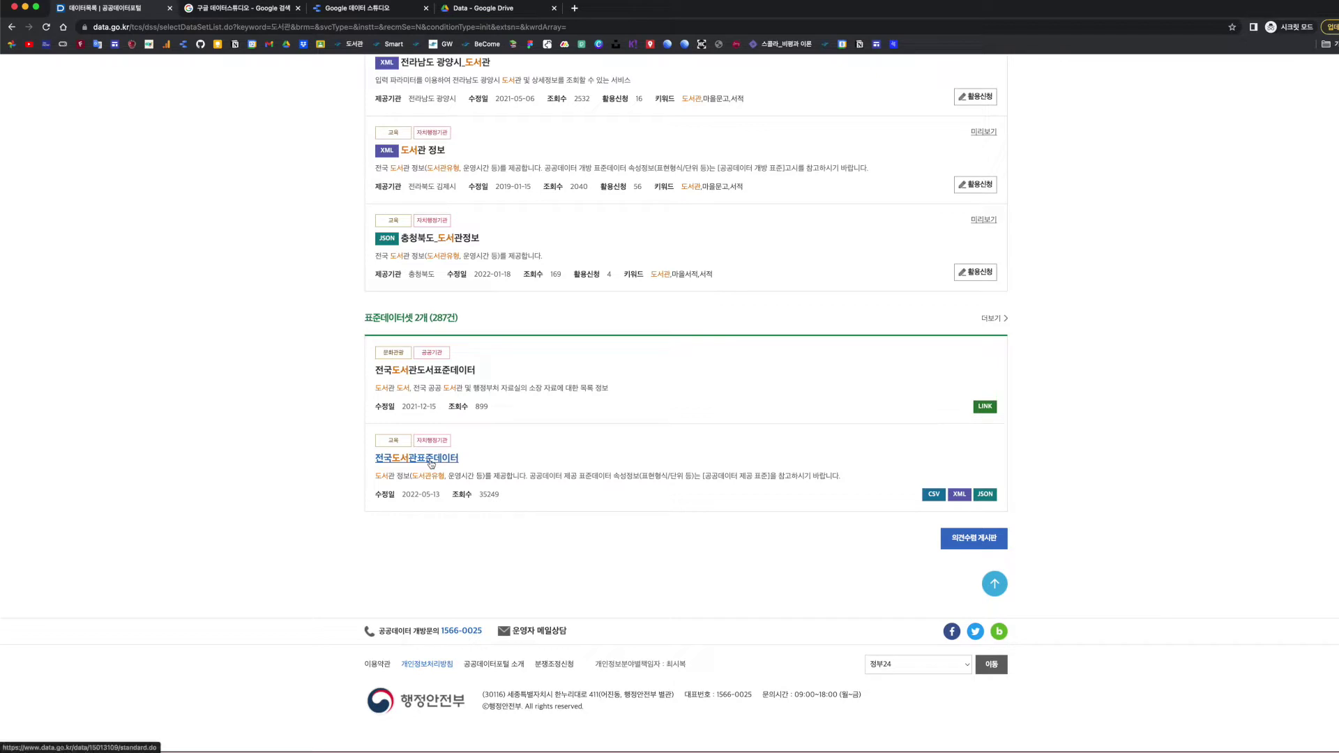
Step: Open the 전국도서관표준데이터 dataset page on the public data portal and review its data grid and download formats
click(431, 463)
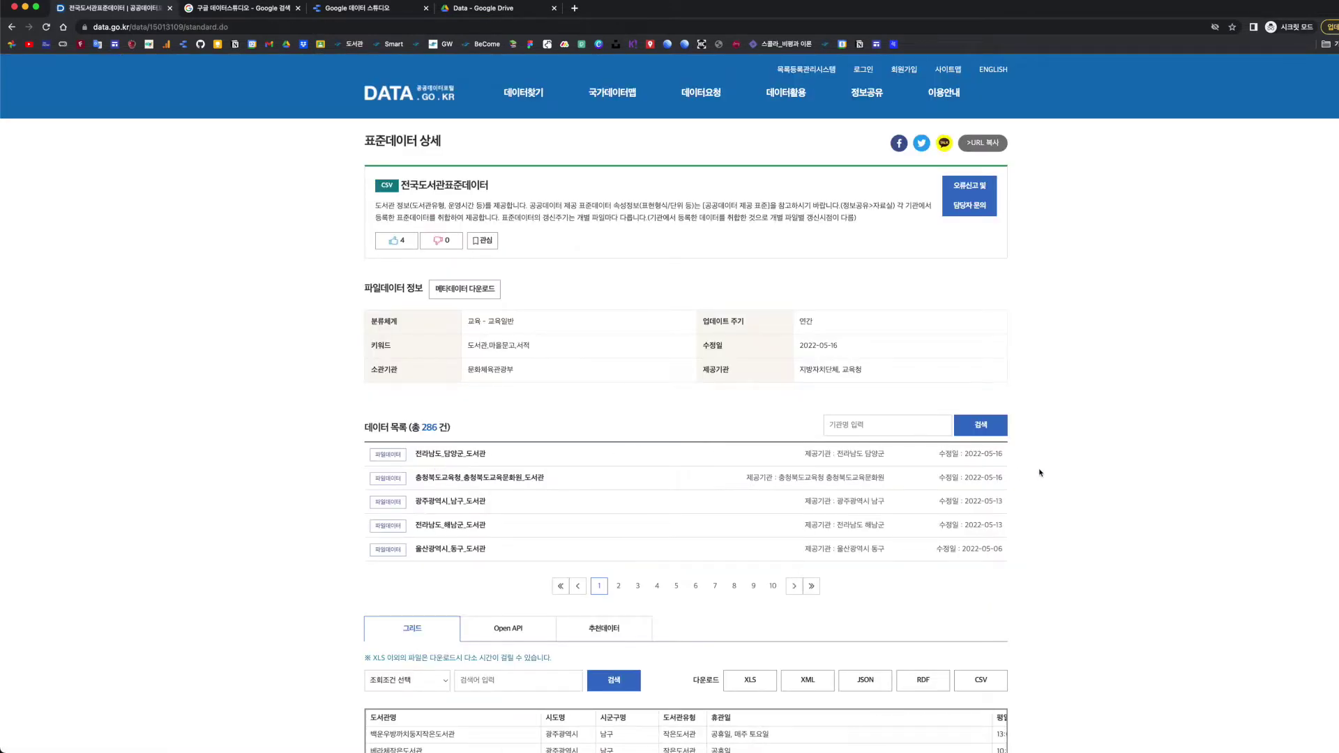
scroll(1052, 478, down, 6)
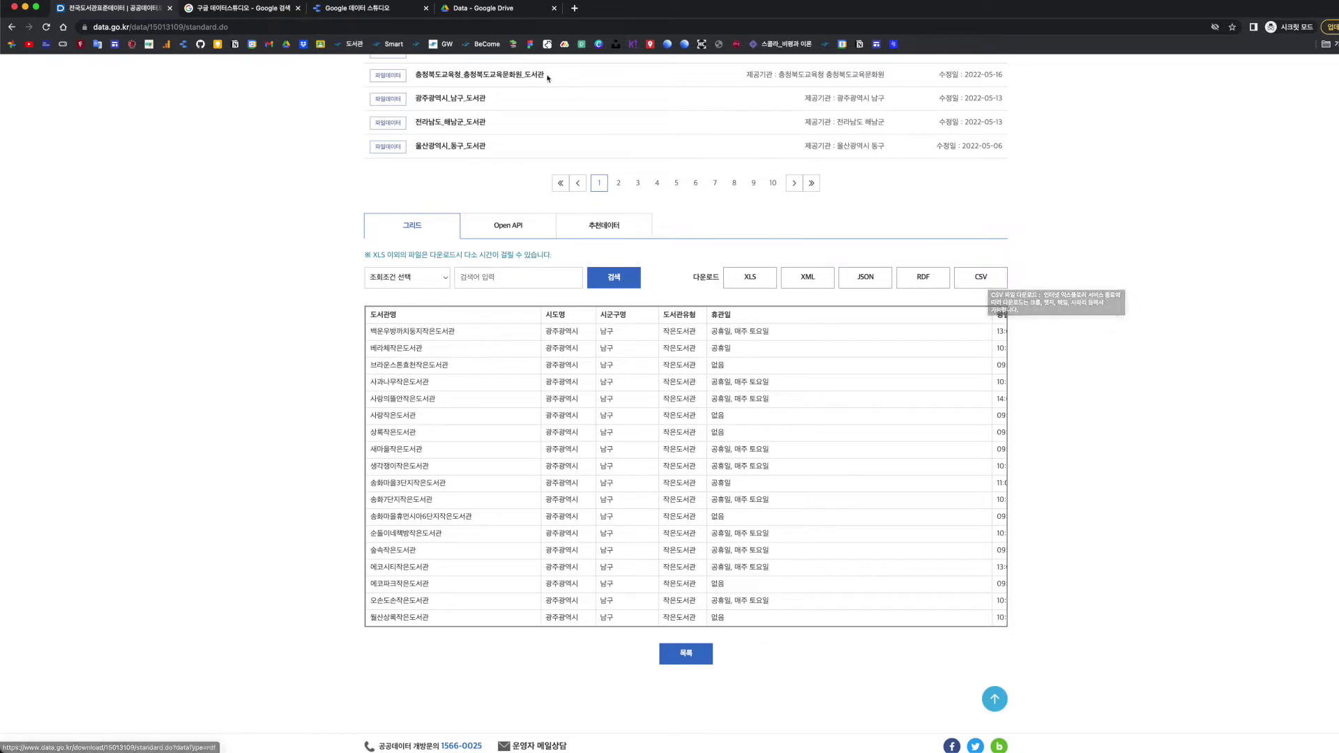
Step: Switch to Google Drive and open 전국도서관표준데이터.csv from the Data folder in Google Sheets
click(488, 9)
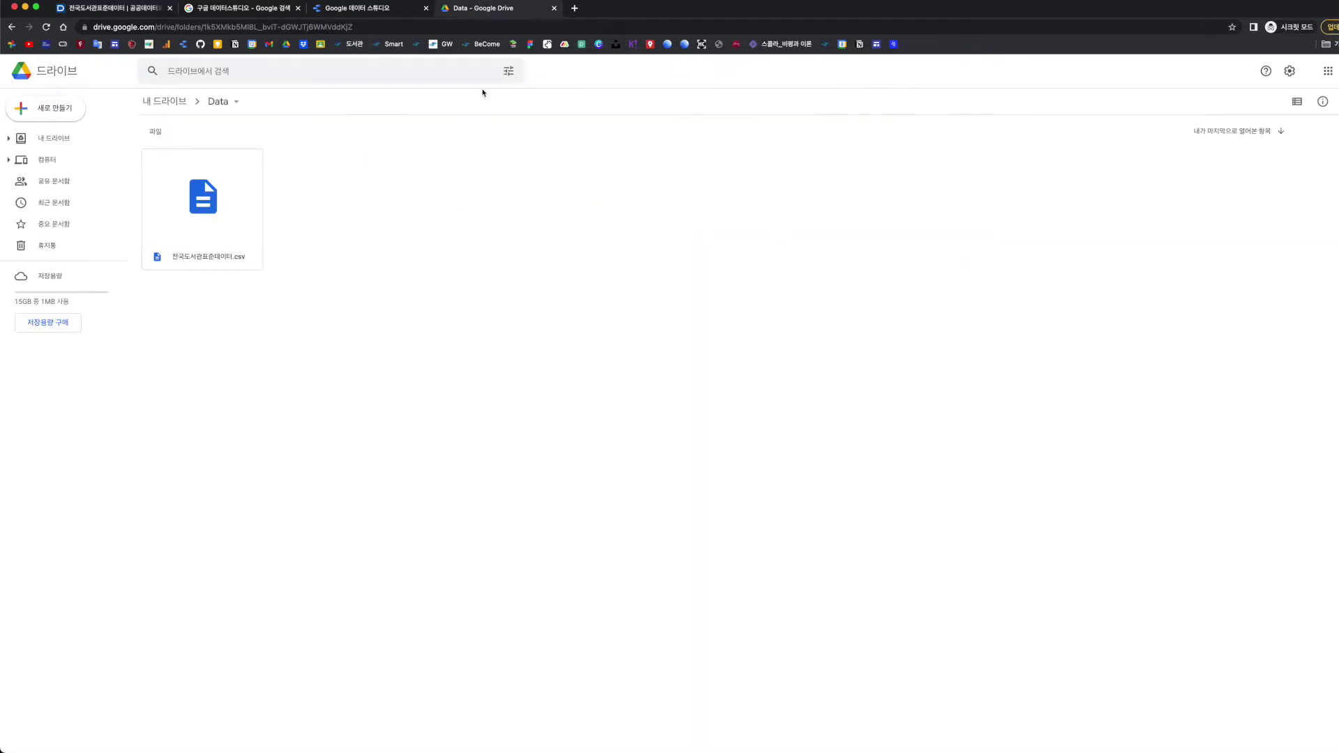
click(207, 216)
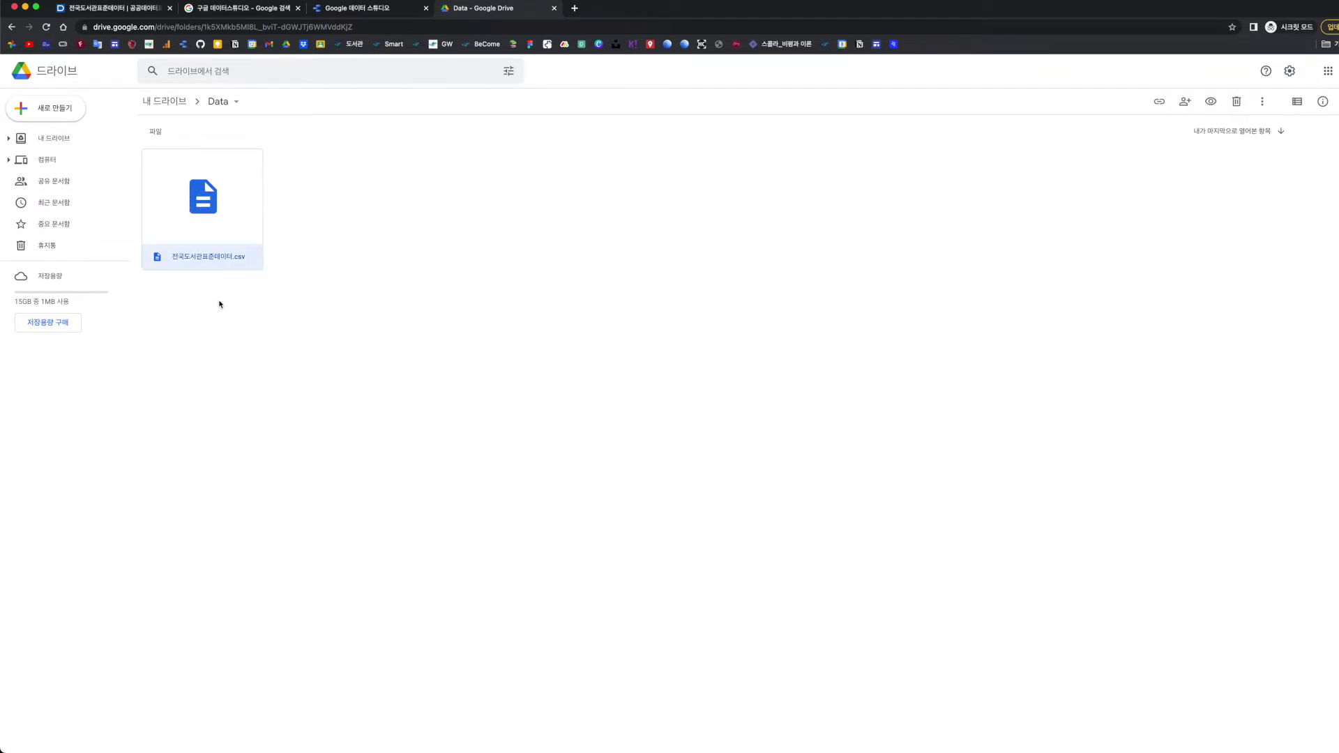
double_click(207, 208)
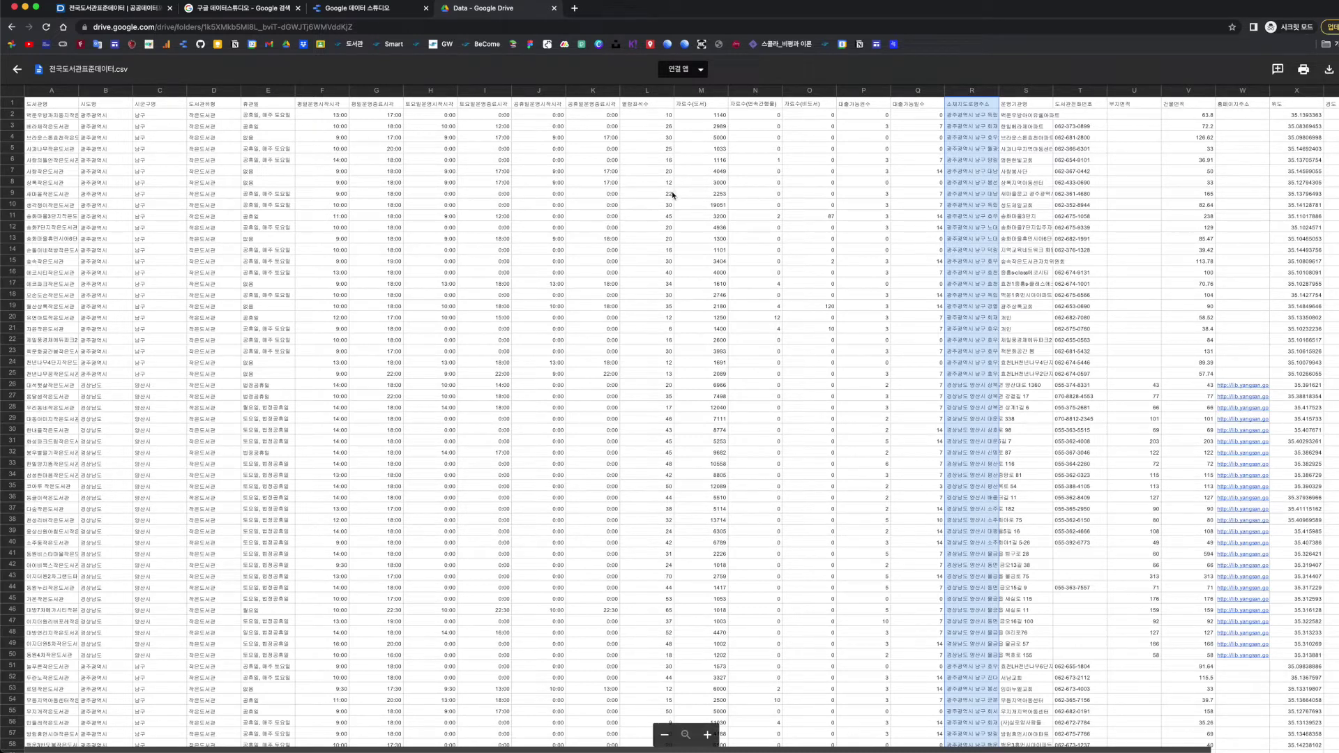
click(682, 72)
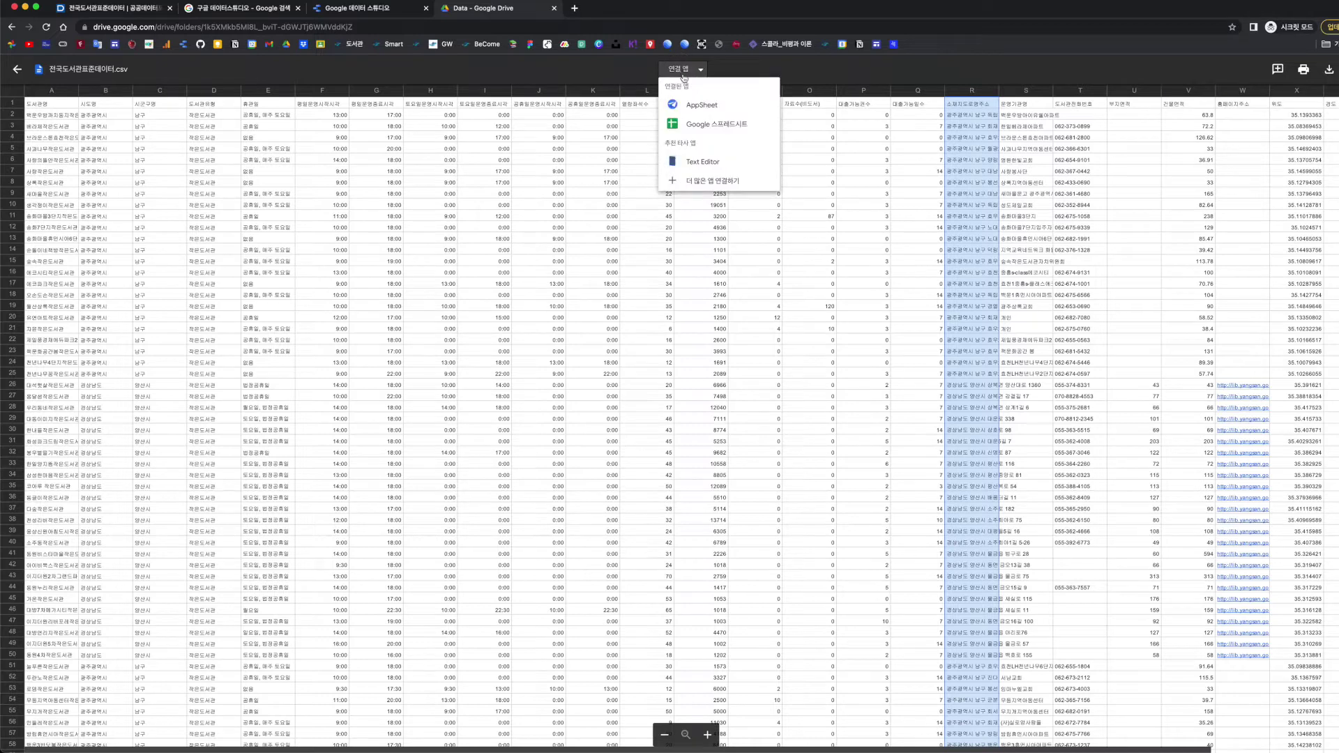
click(710, 127)
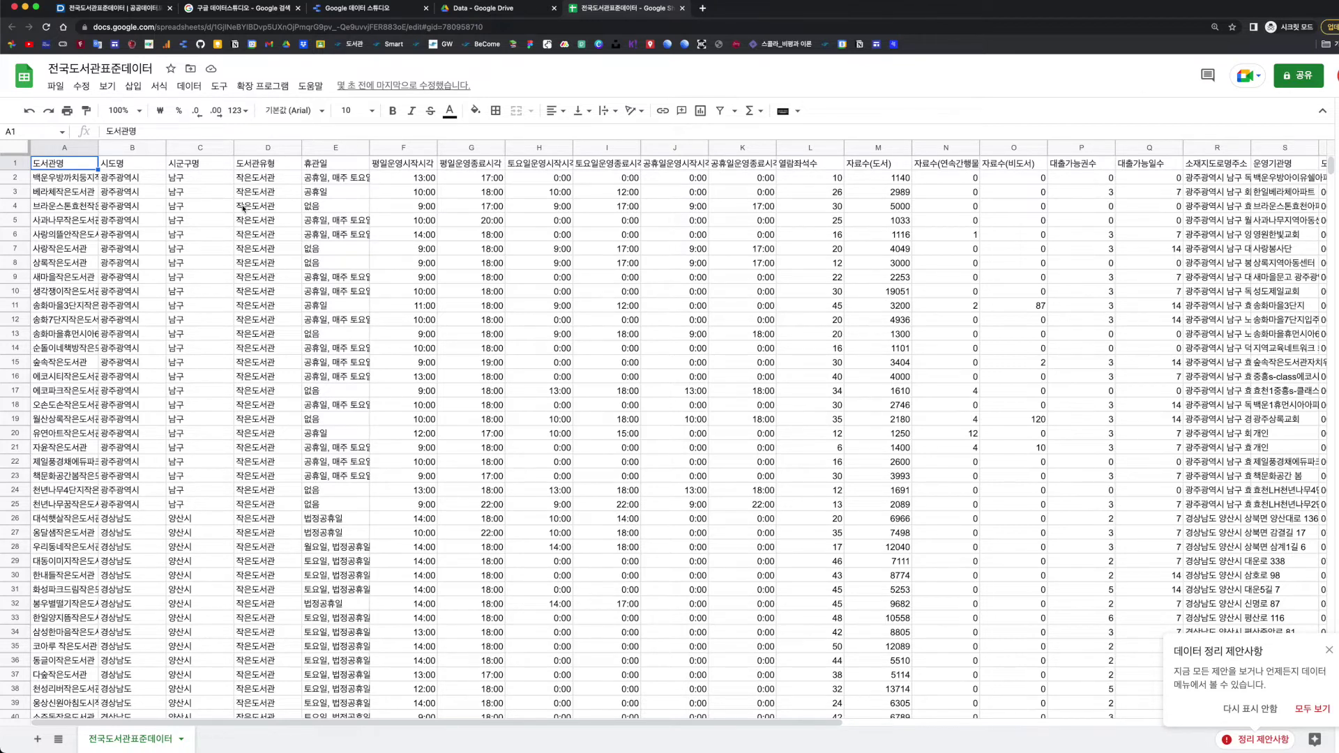
Step: Check how far the library data extends, then examine the header row and the 도서관명 column
key(ctrl+Down)
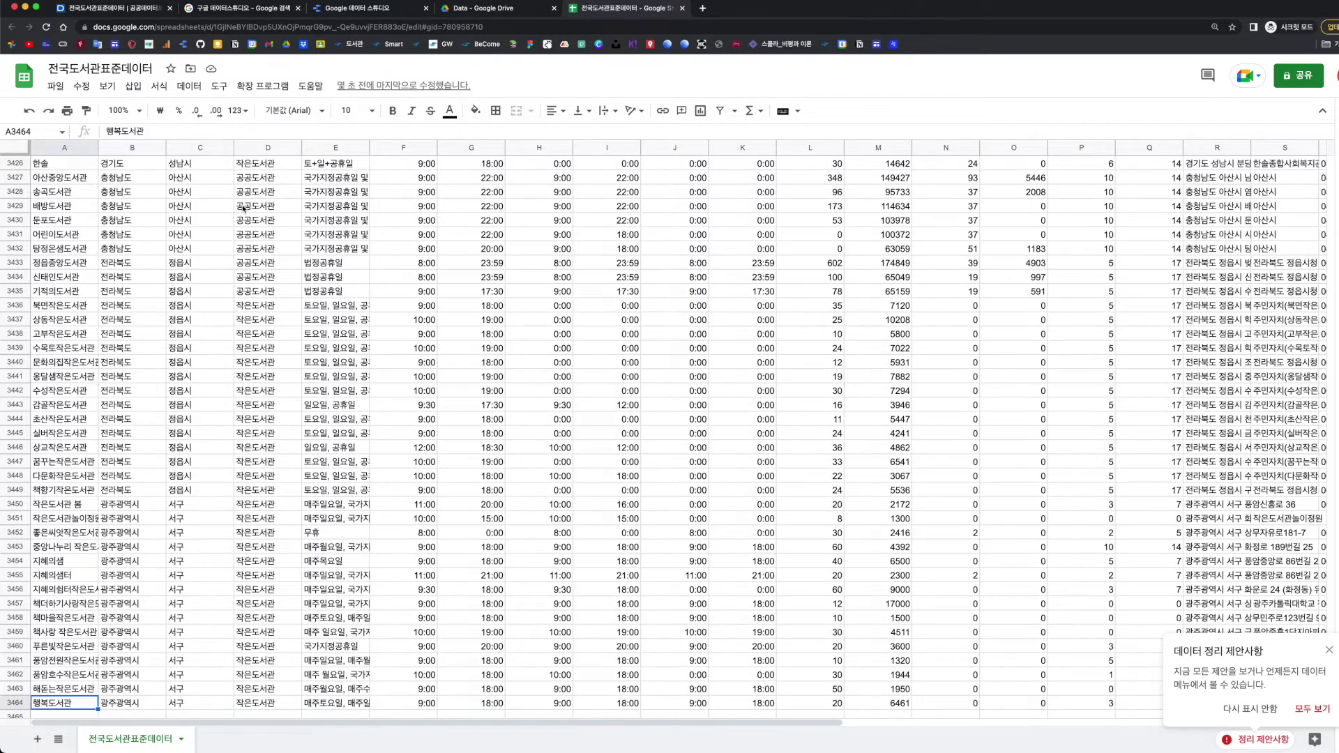
key(ctrl+Up)
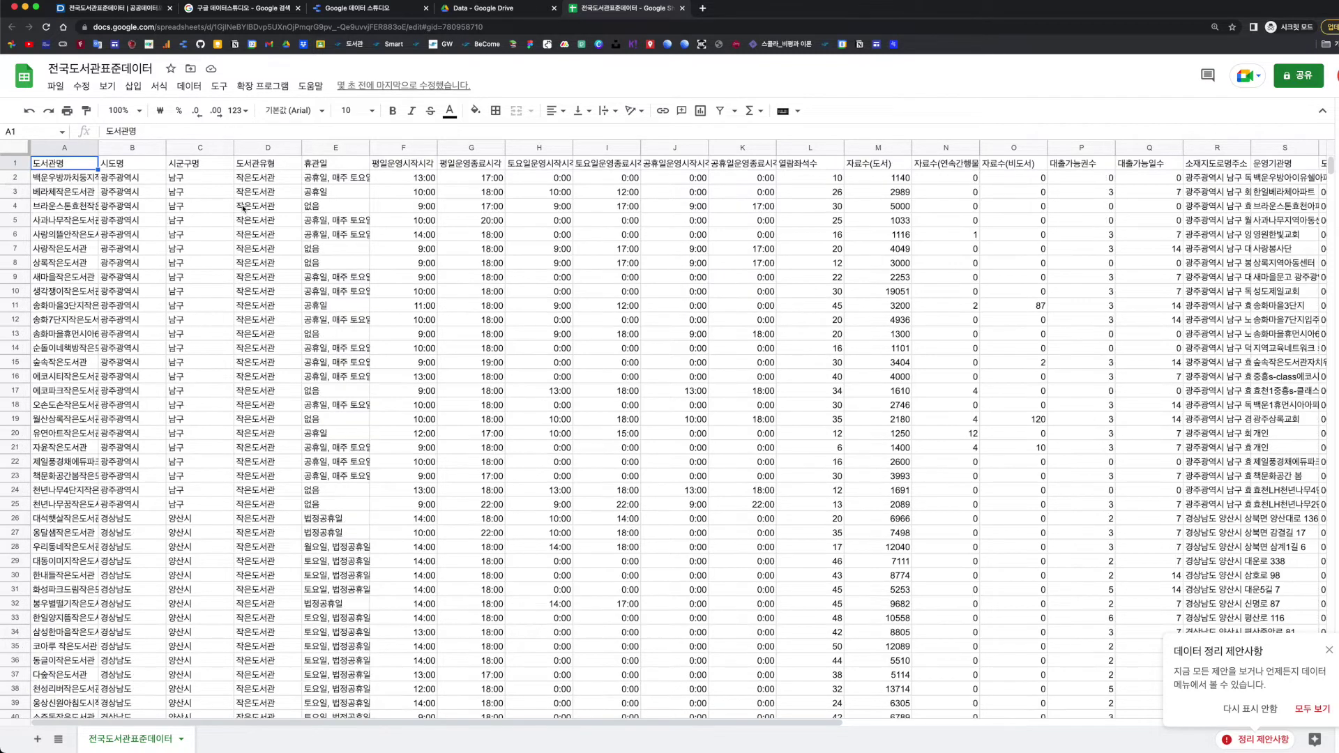
click(17, 162)
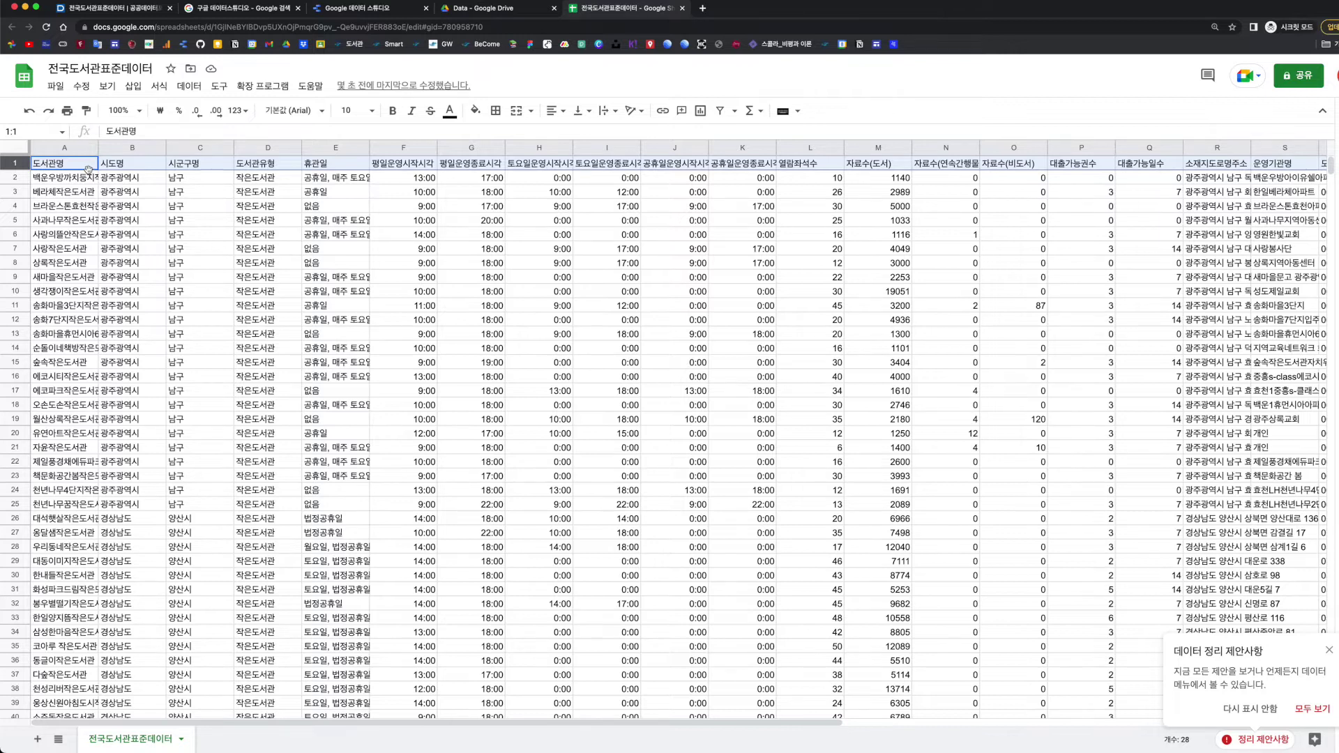
drag(64, 178, 63, 334)
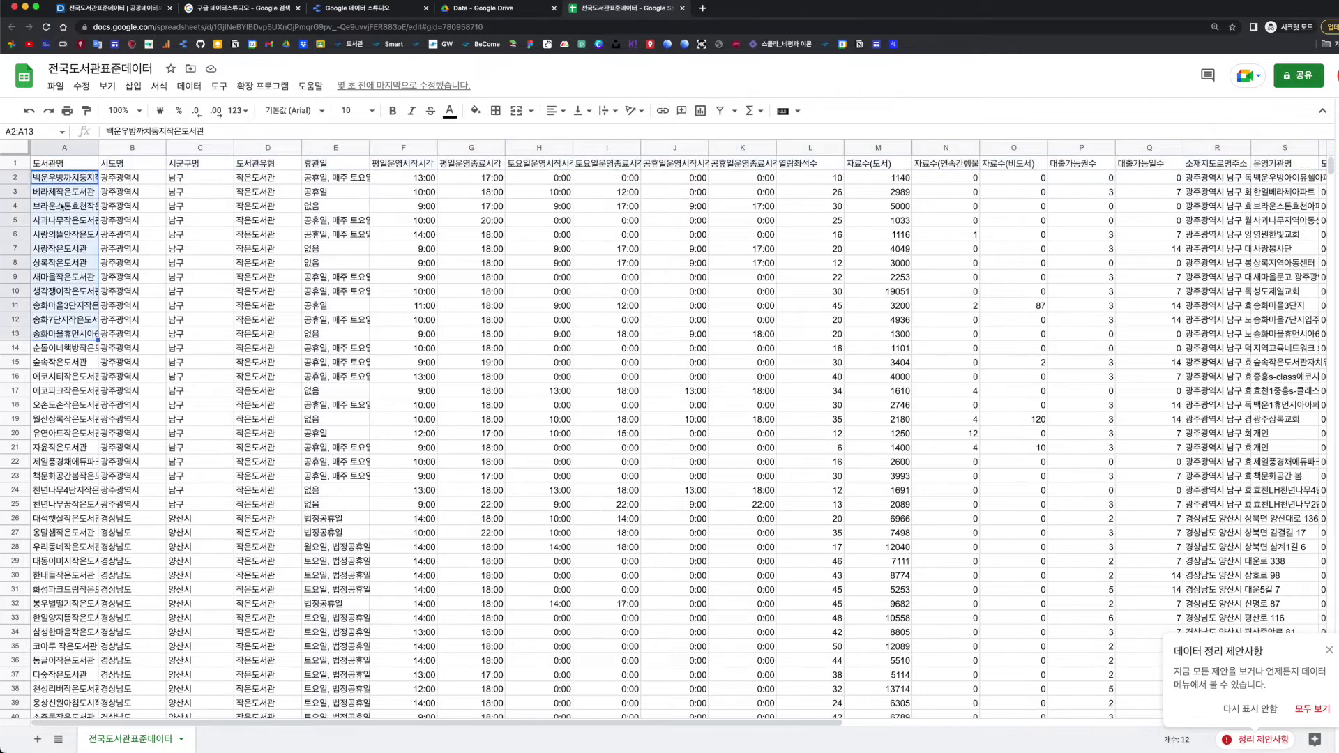
click(60, 148)
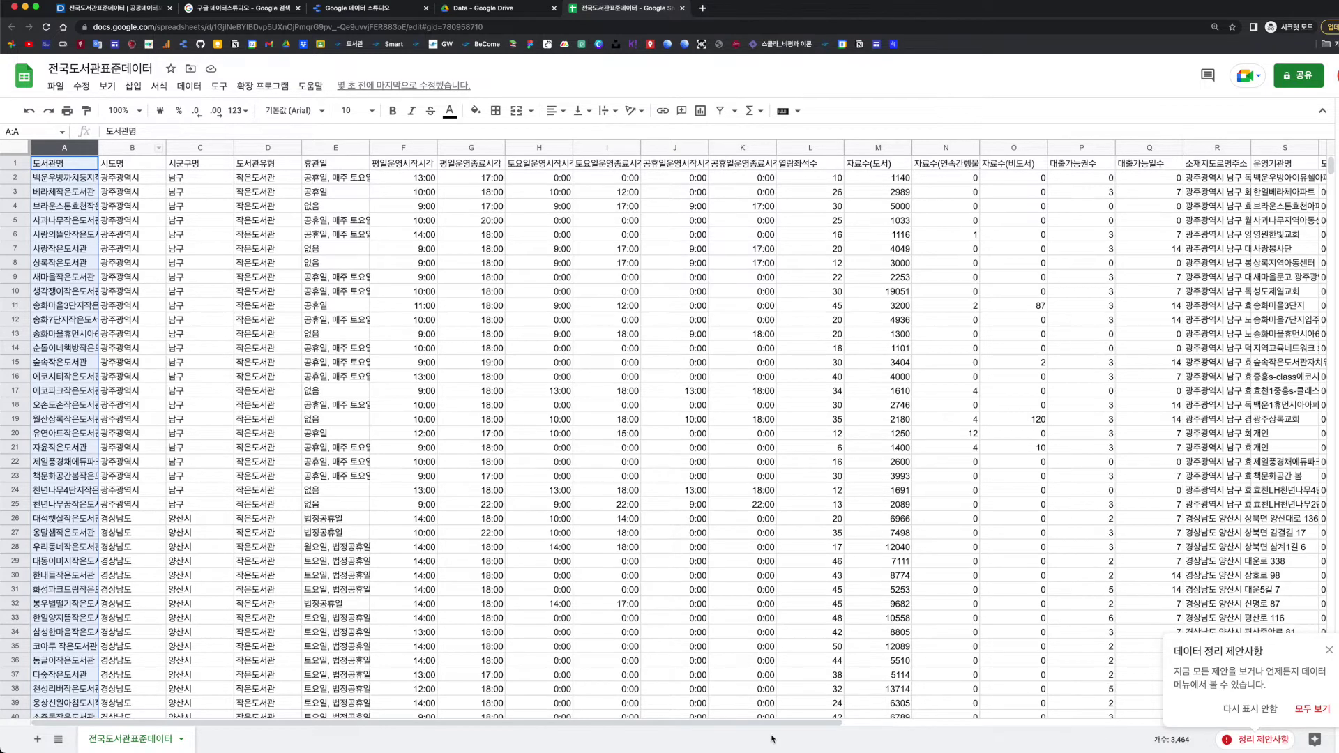
Step: Examine the 시도명, 시군구명, 자료수(도서) and 소재지도로명주소 columns of the library data
drag(772, 724, 400, 486)
click(115, 148)
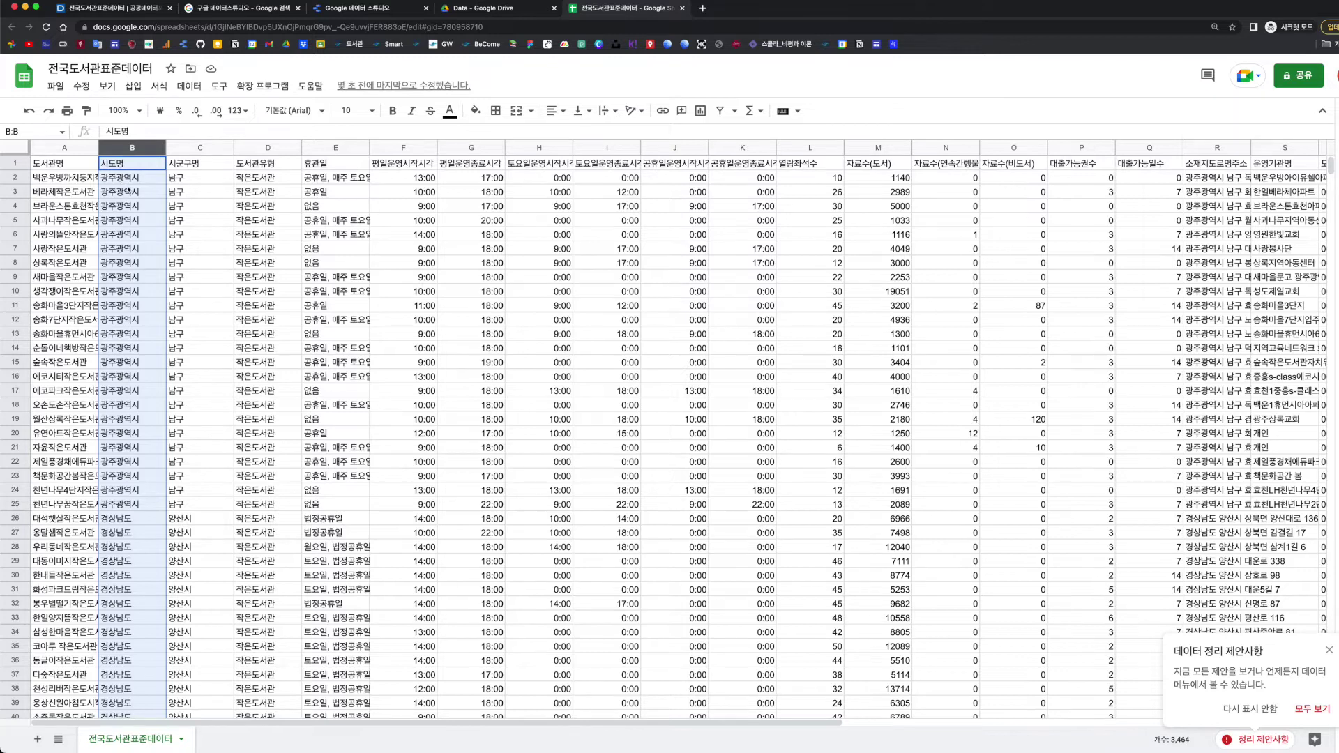
scroll(130, 360, down, 10)
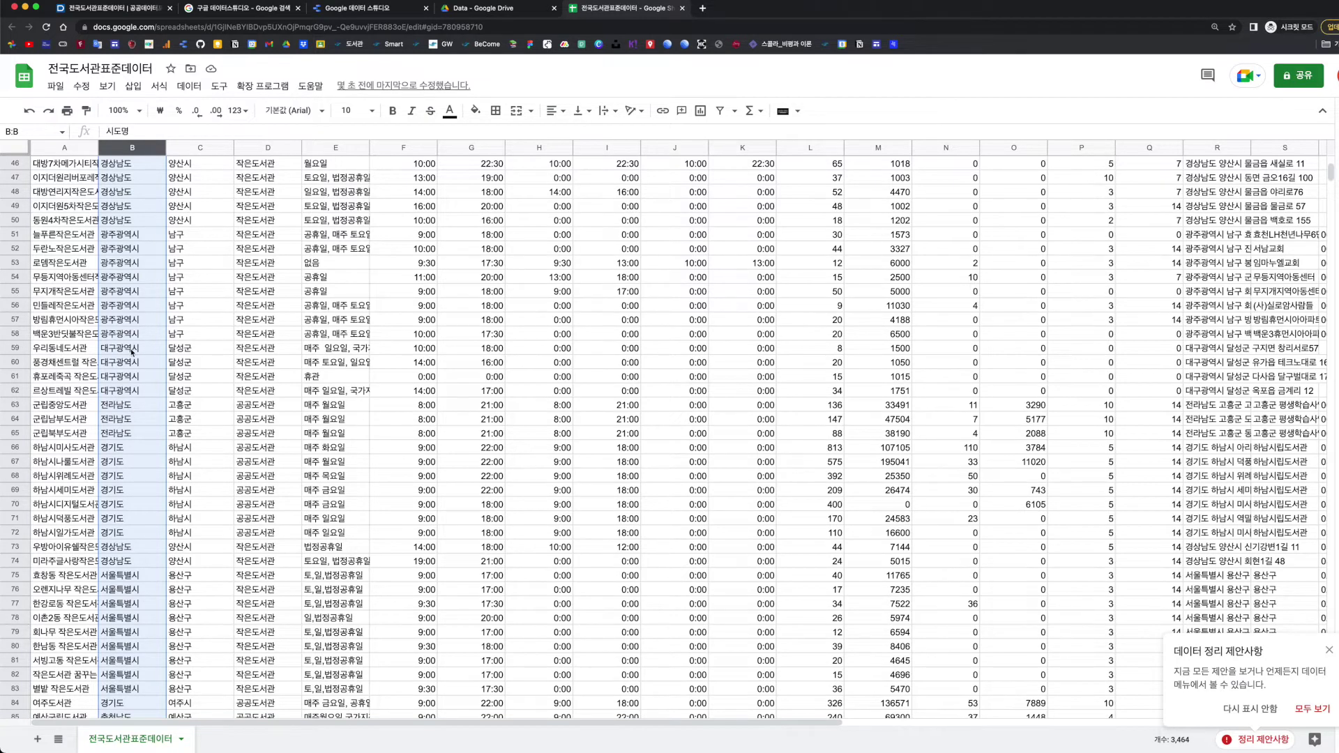
scroll(132, 351, up, 10)
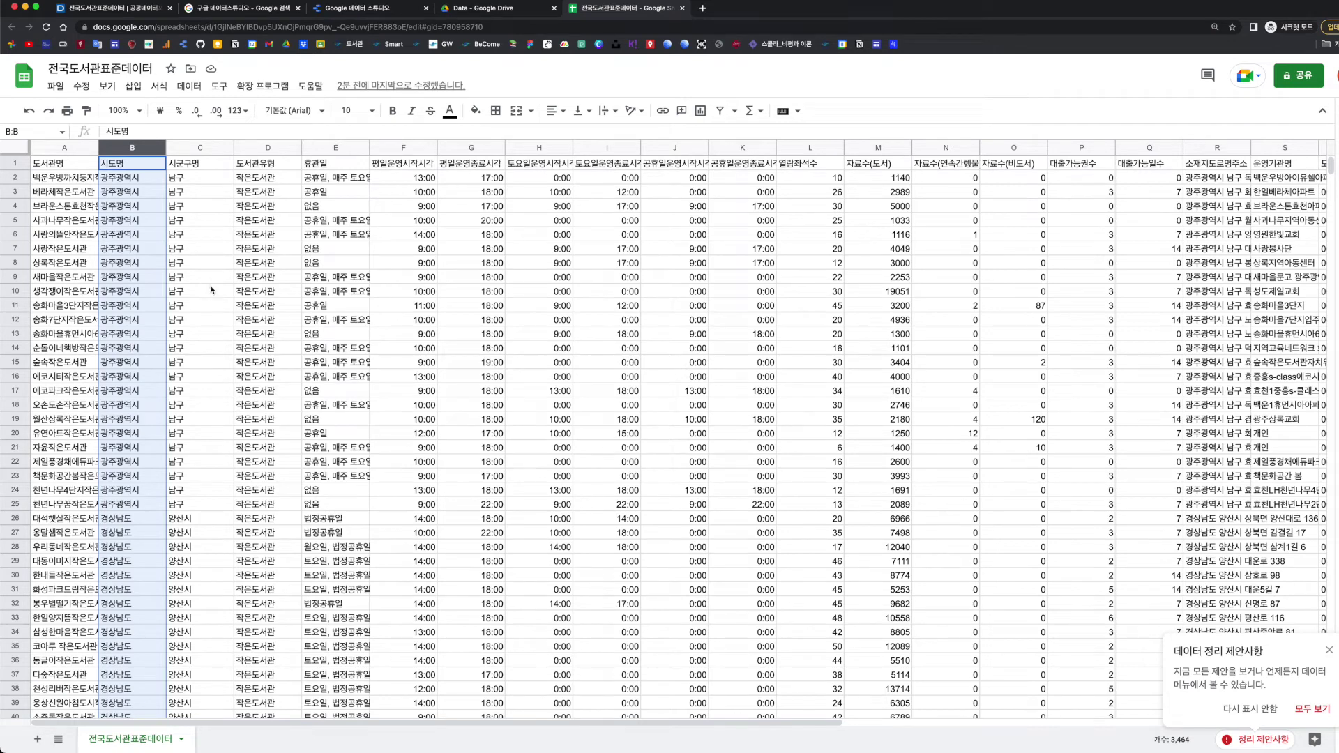
click(189, 149)
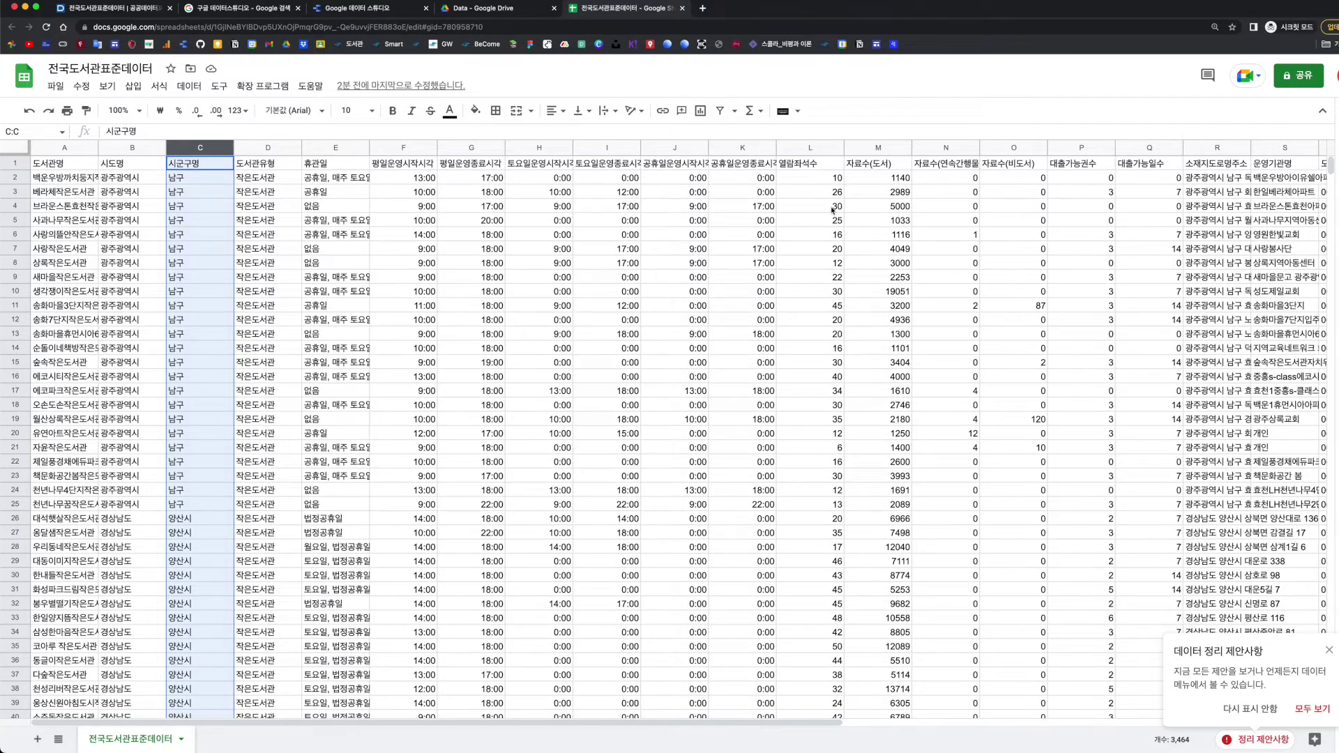
click(865, 148)
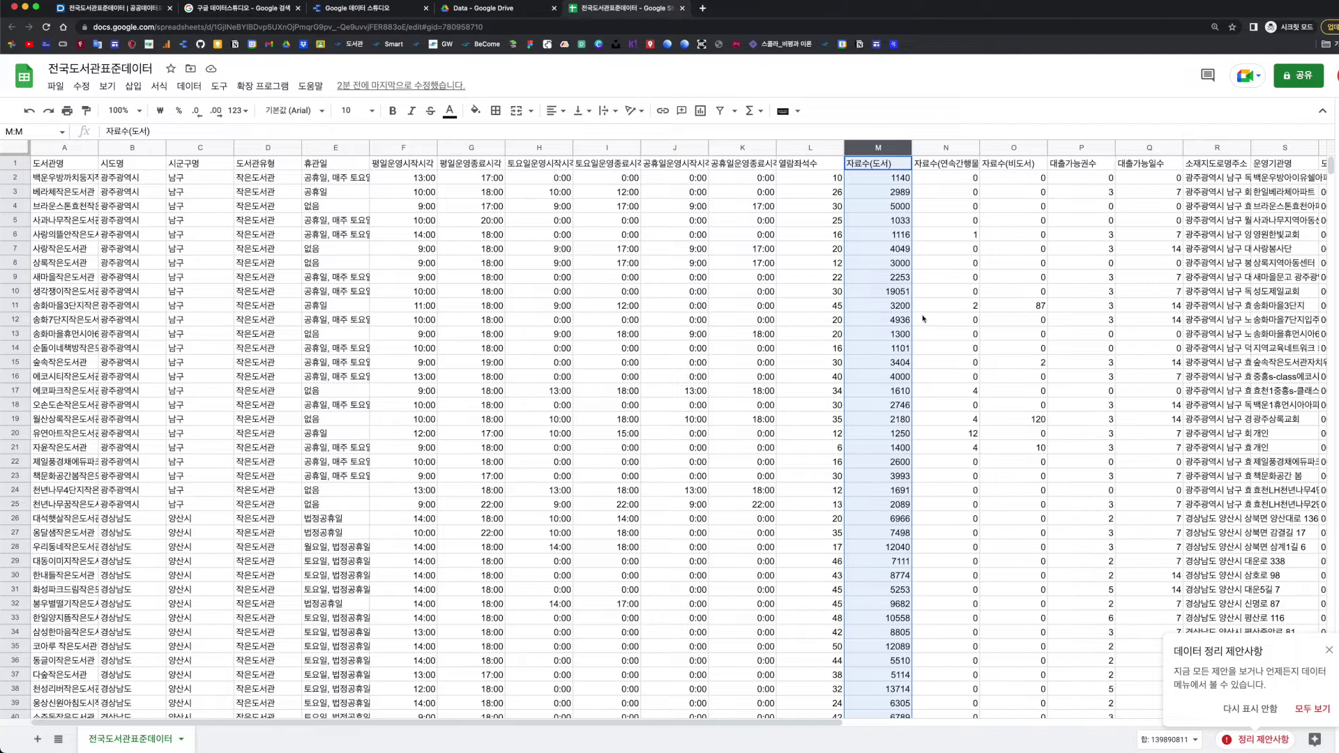
click(1211, 149)
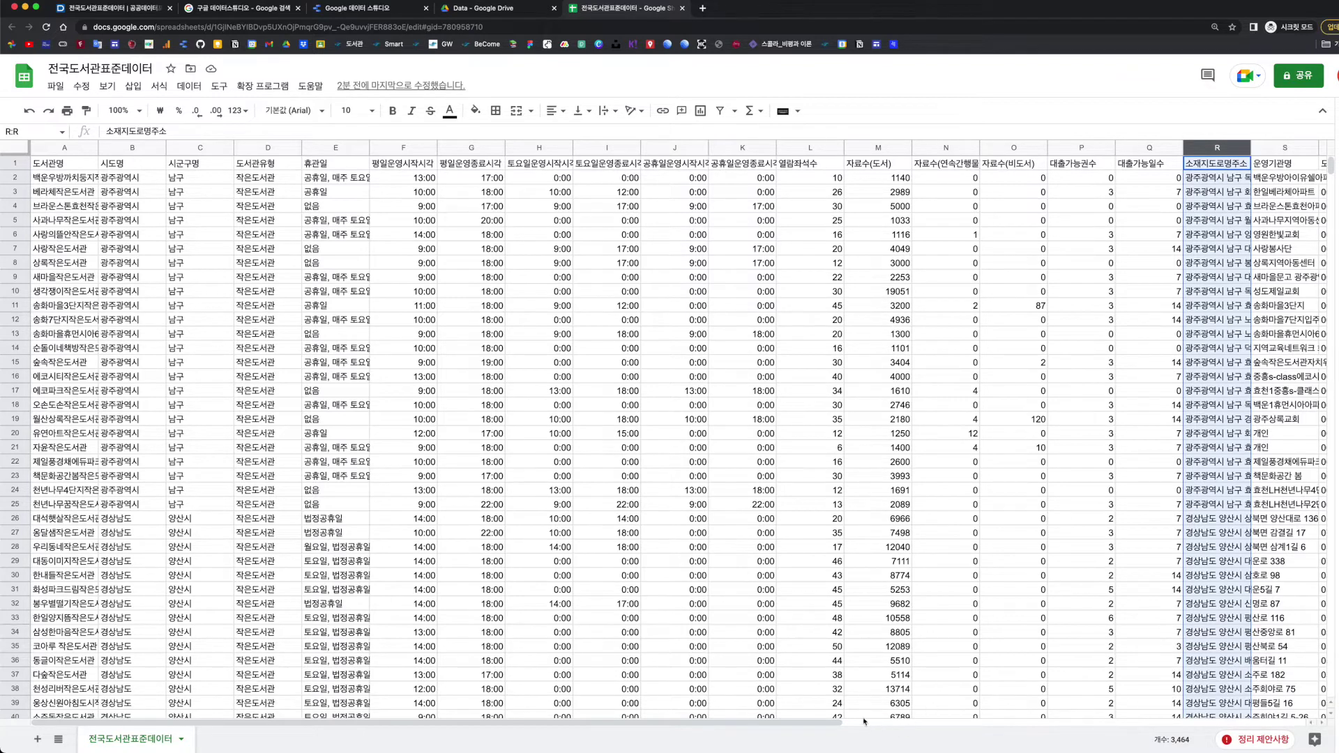
Step: Find the 위도 and 경도 columns (X and Y) and compare them with the 소재지도로명주소 column
drag(834, 723, 1279, 747)
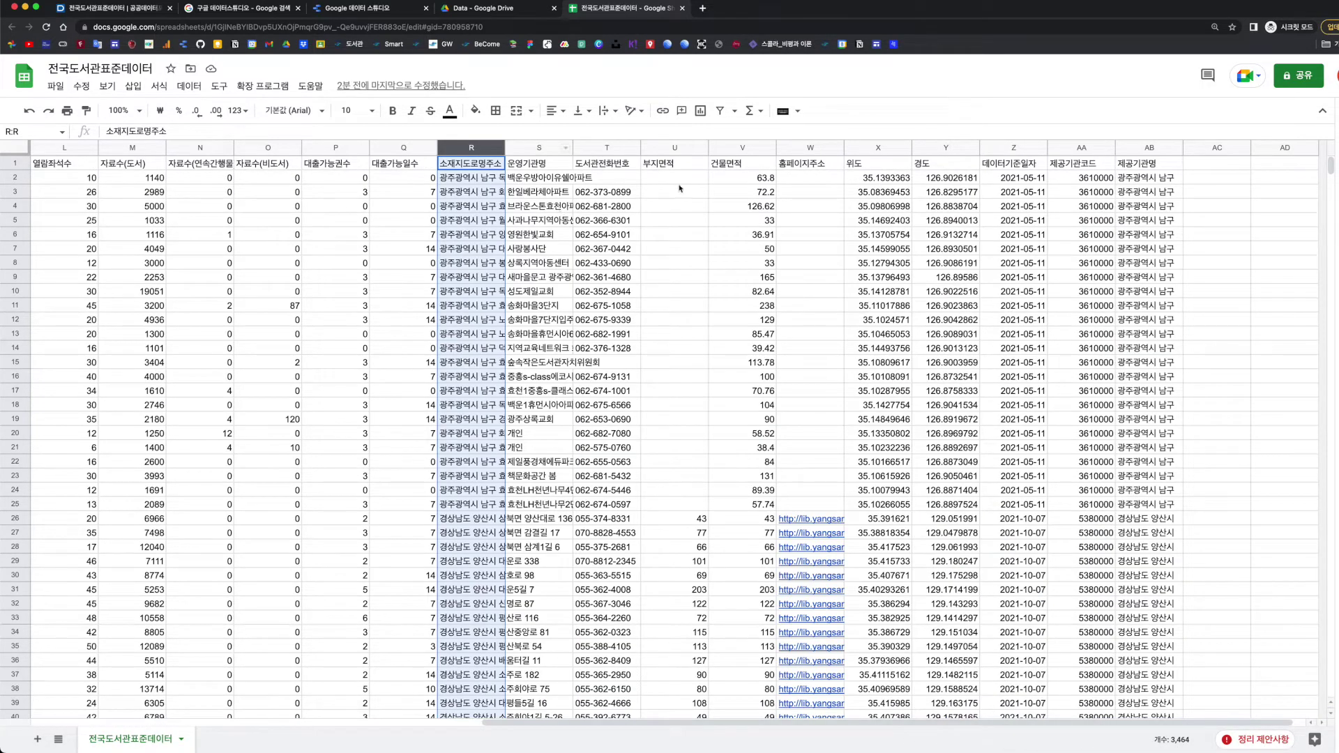
click(872, 148)
shift+click(937, 152)
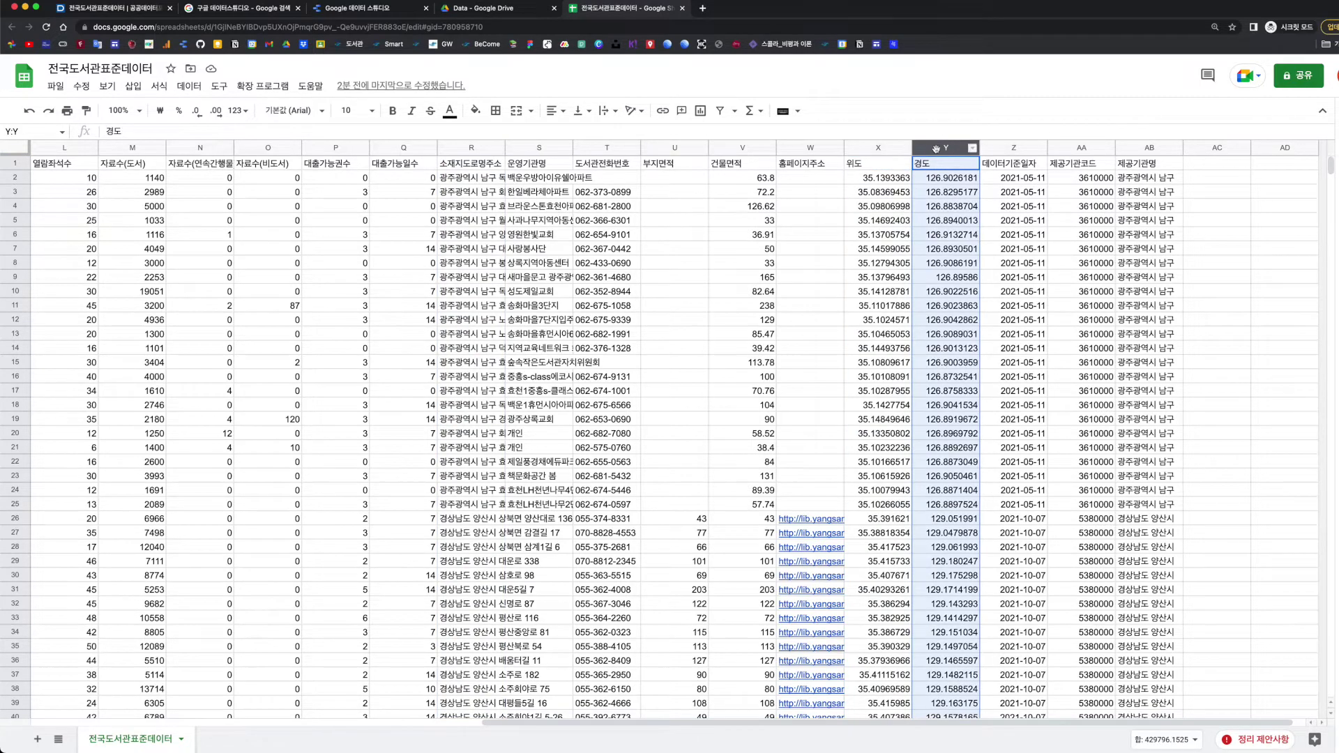
click(867, 153)
shift+click(928, 157)
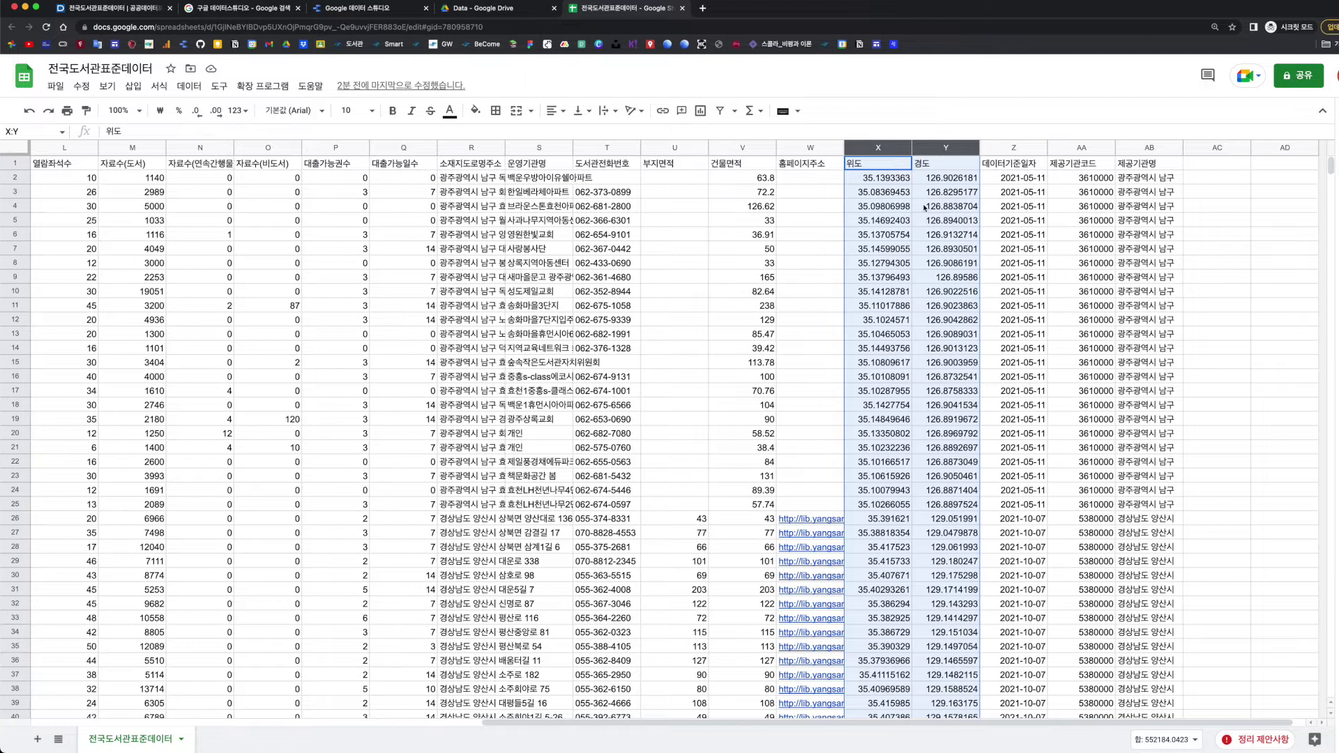
click(458, 151)
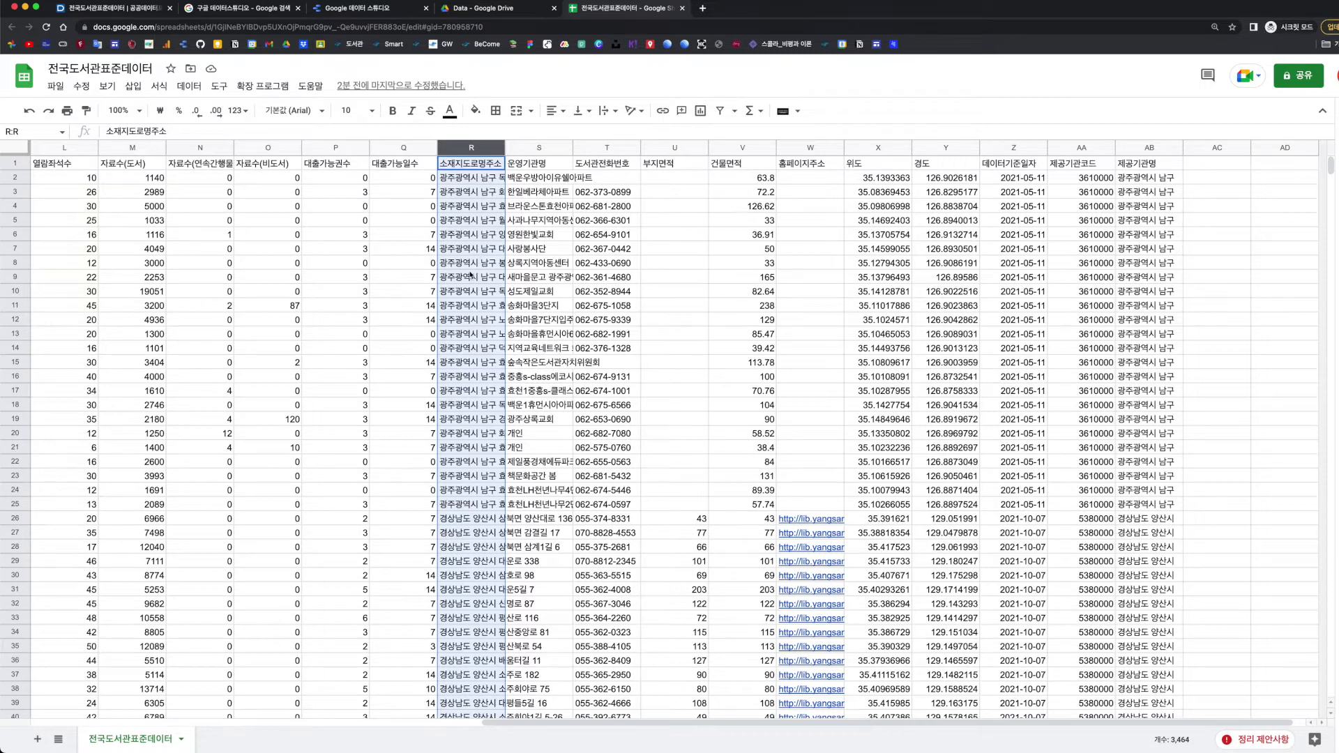
Step: Examine the coordinates in columns X and Y together down the sheet, then 위도 and 경도 individually
click(869, 148)
shift+click(927, 147)
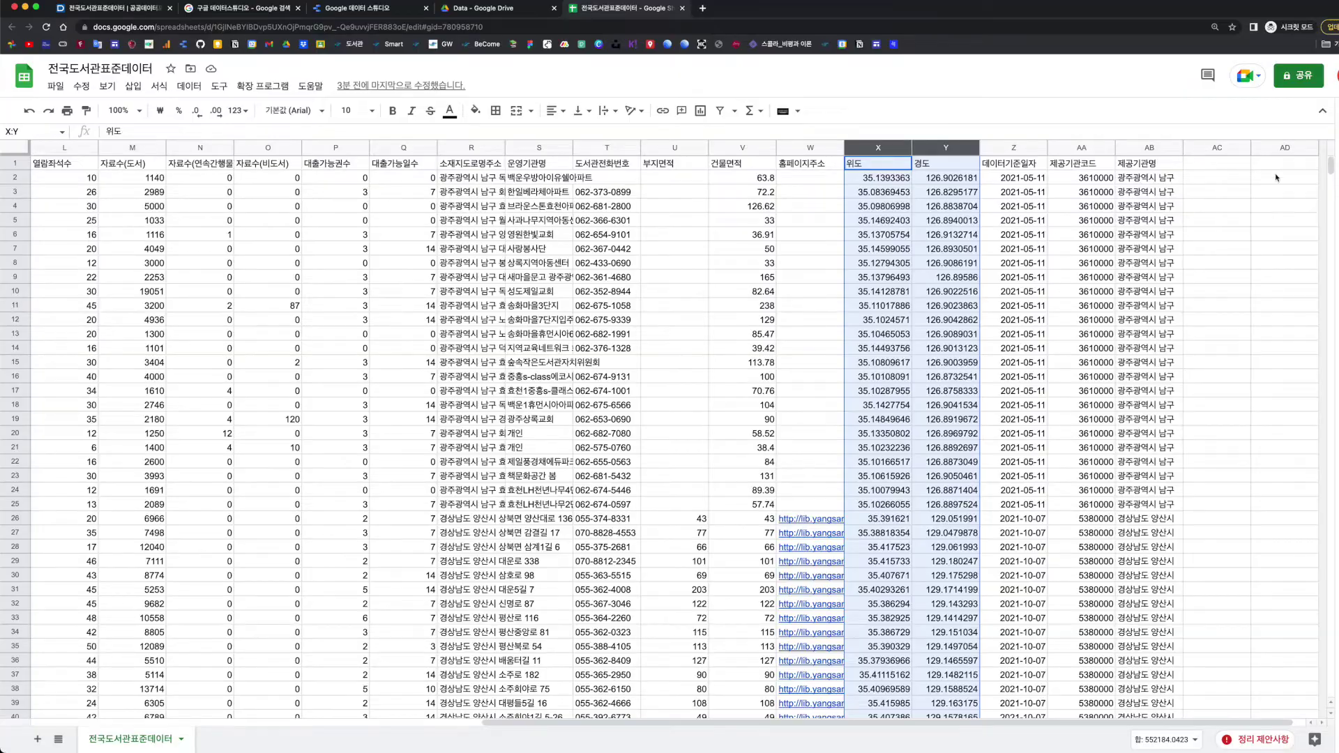
drag(1331, 169, 1334, 489)
scroll(874, 166, up, 20)
click(878, 193)
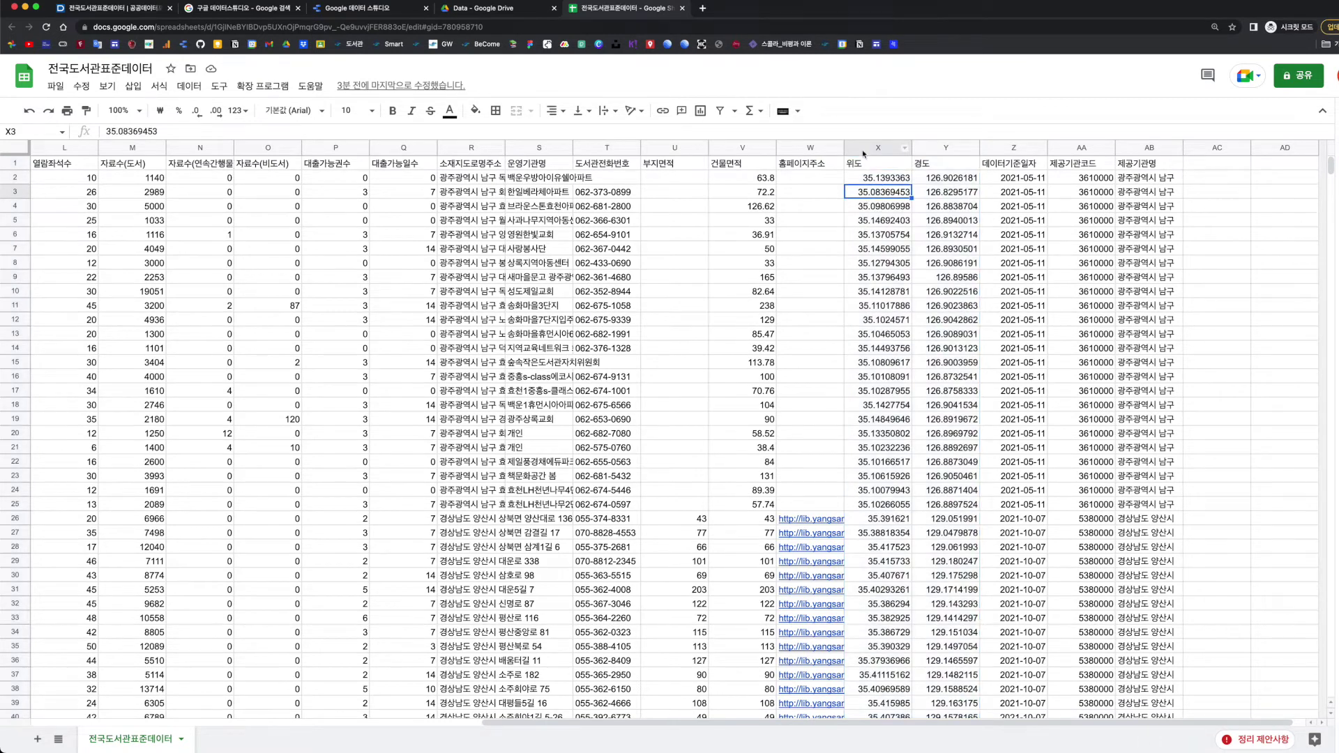
click(864, 149)
click(927, 149)
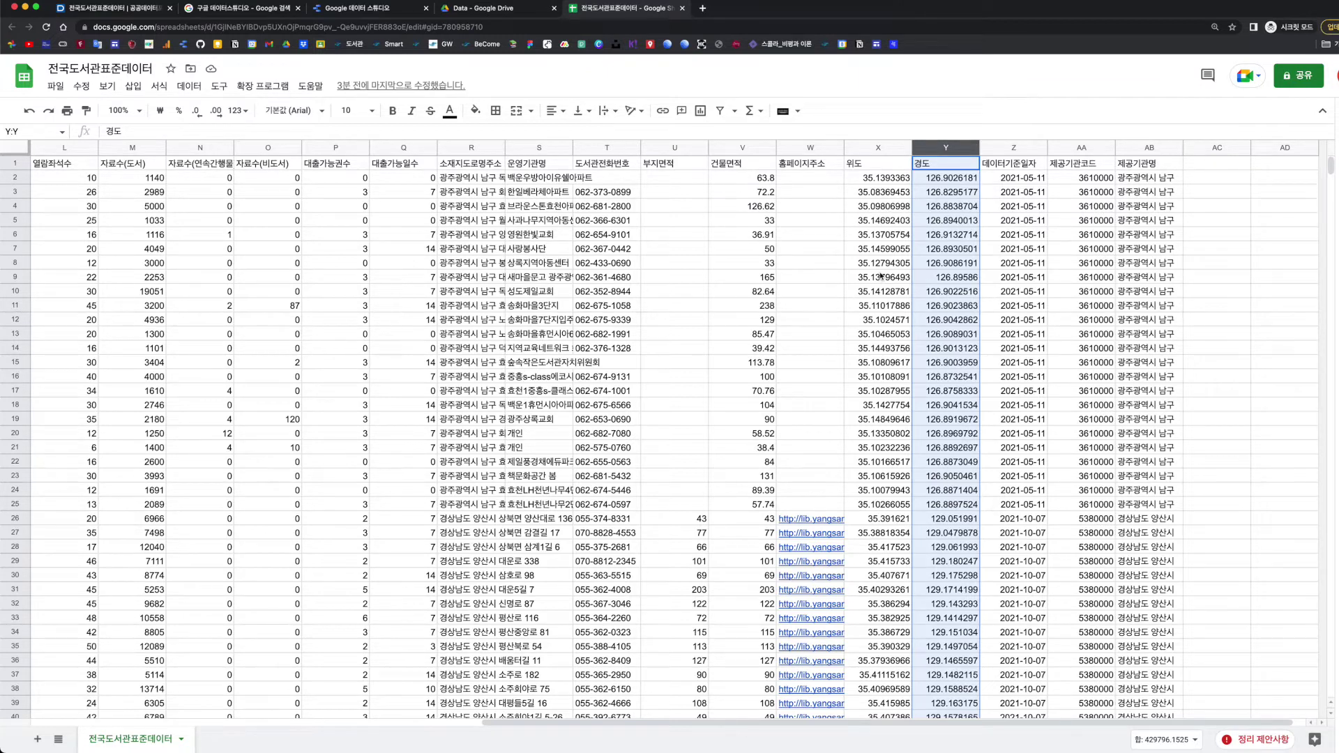
click(866, 149)
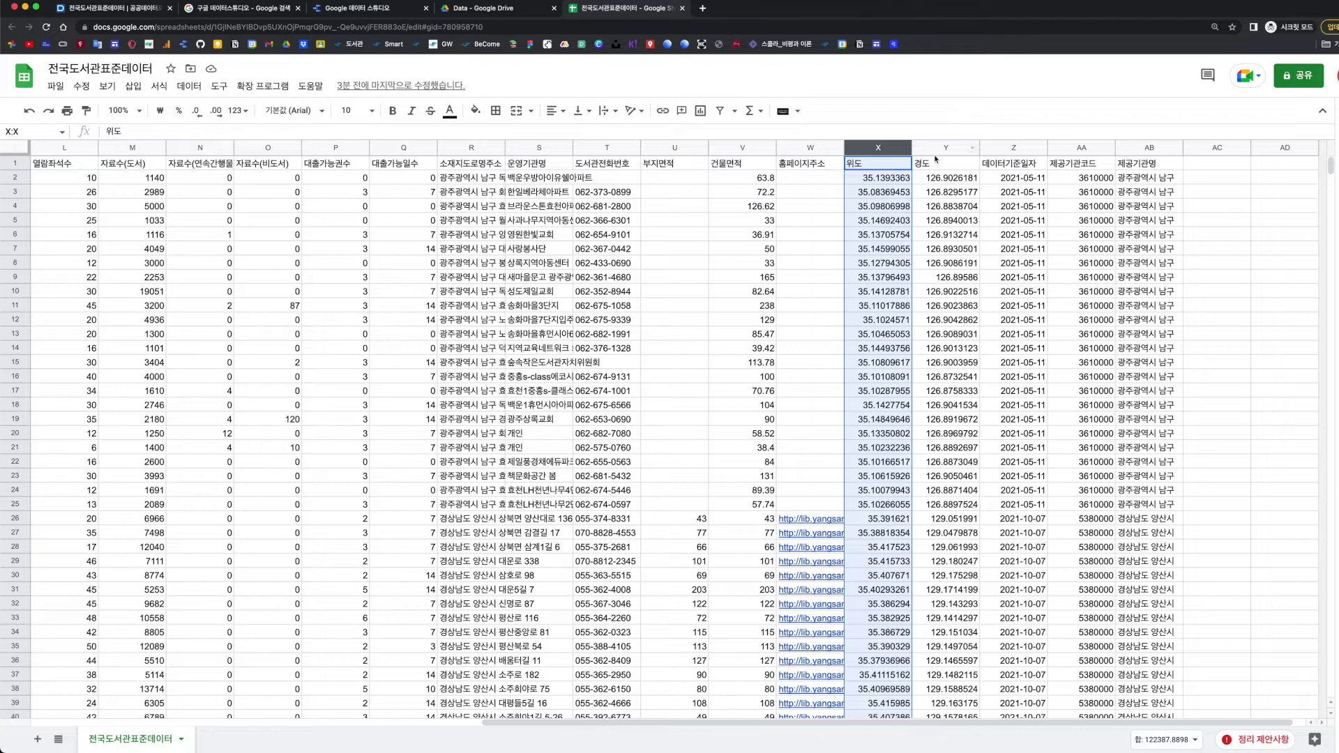
Step: Insert one column to the right of the 경도 column and widen it to about twice its width
click(932, 149)
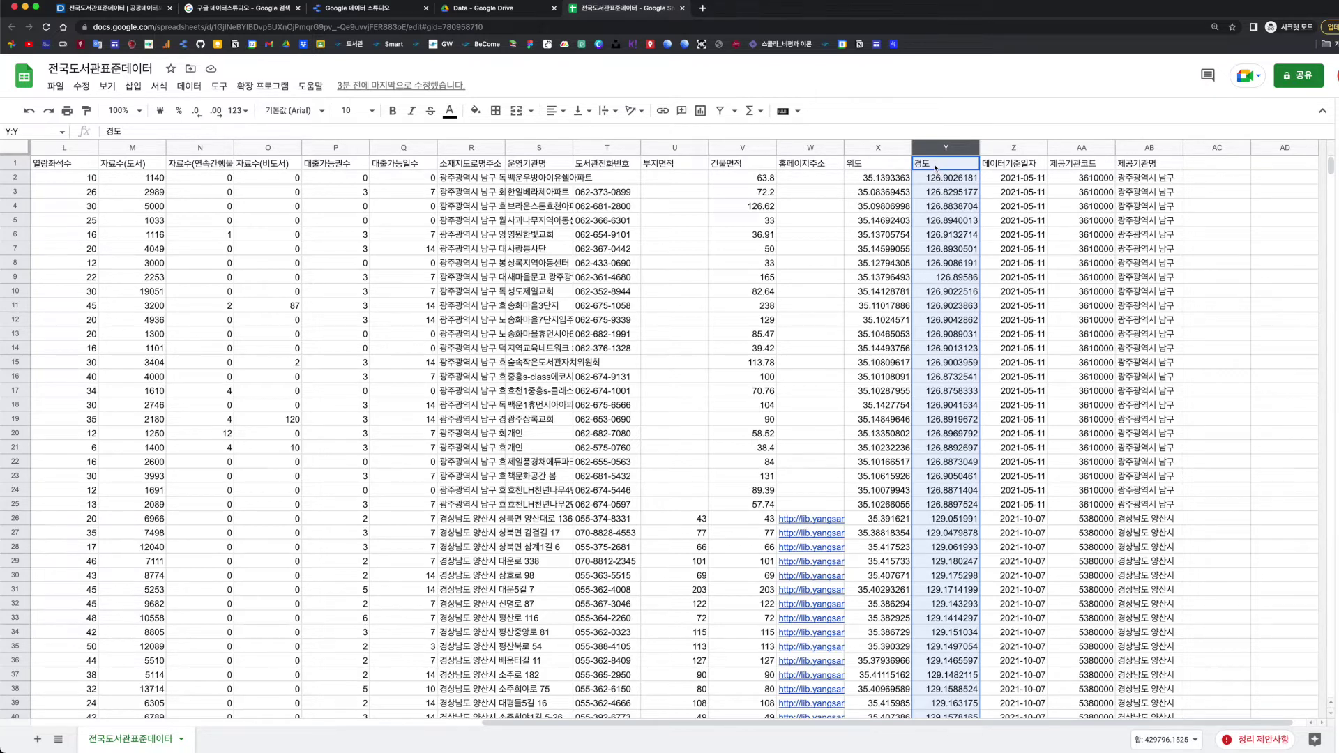
right_click(936, 167)
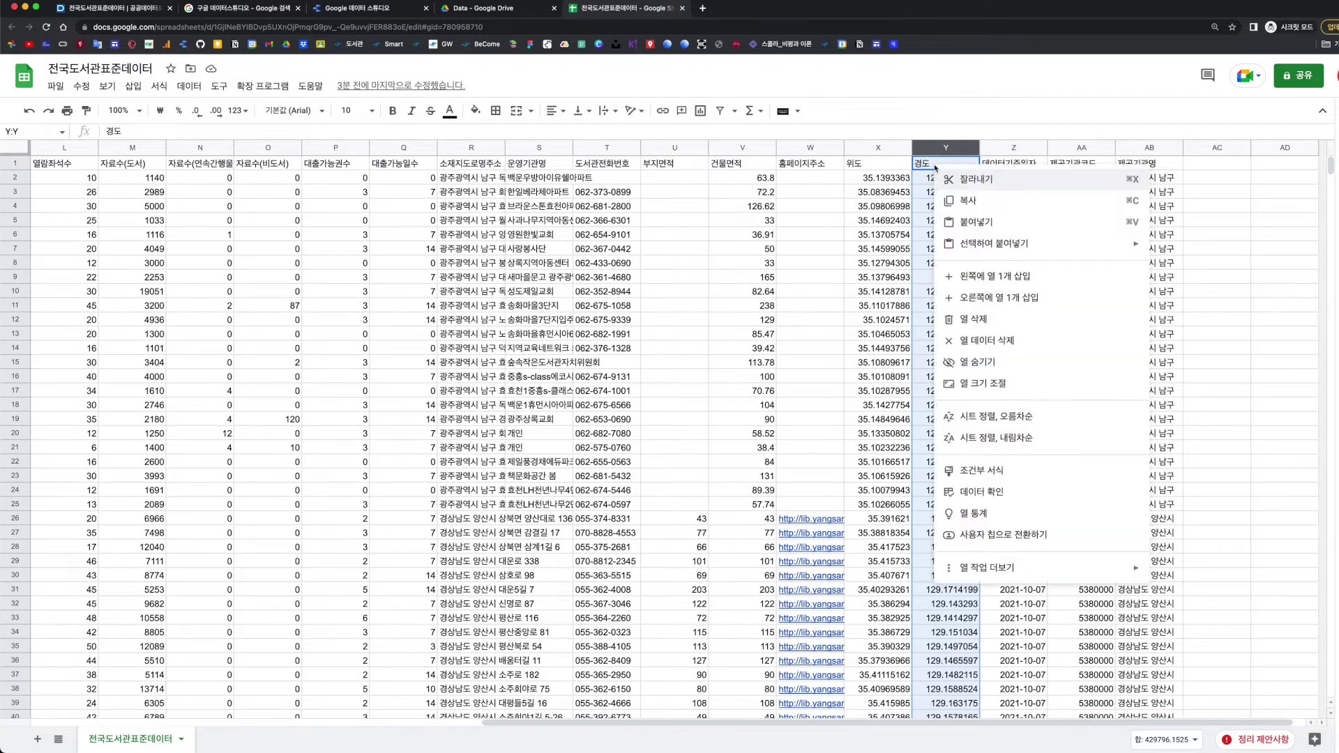
click(999, 298)
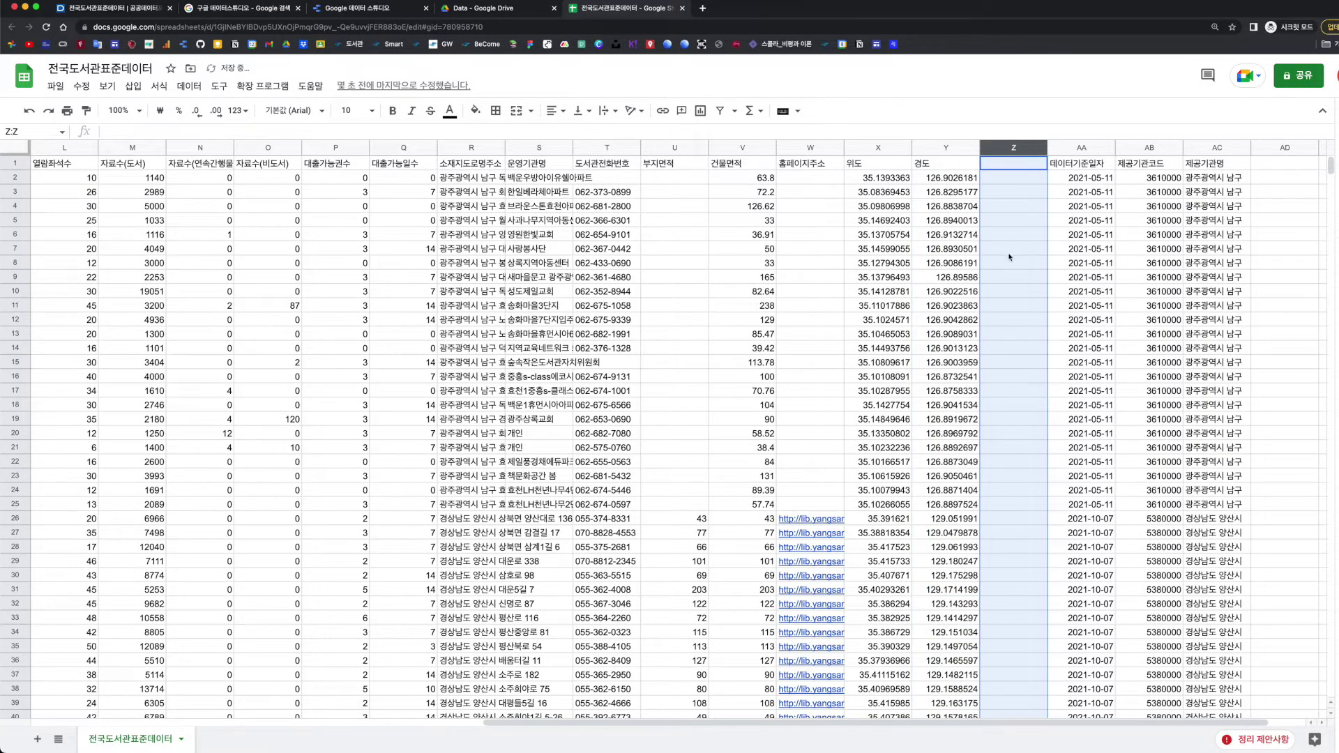
drag(1047, 149, 1111, 150)
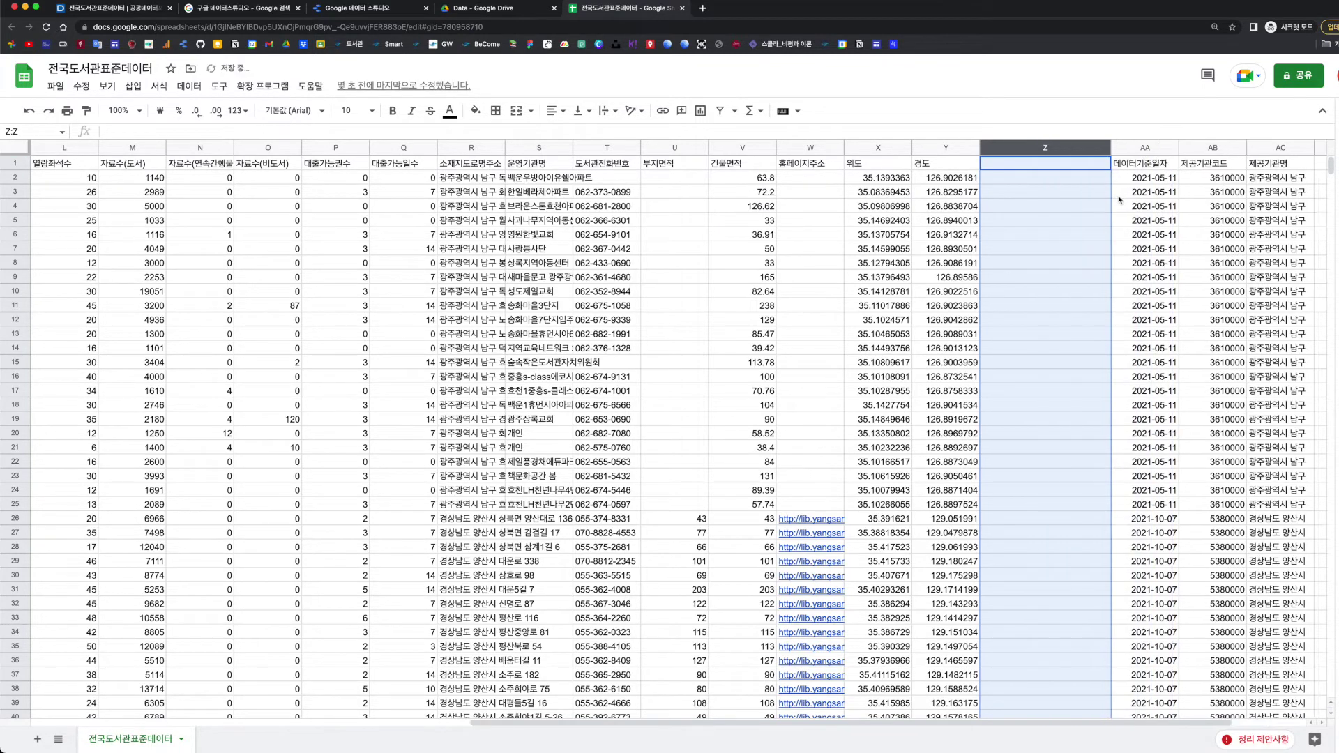
Step: Enter the header "위도 경도" in cell Z1 of the new column
click(1008, 167)
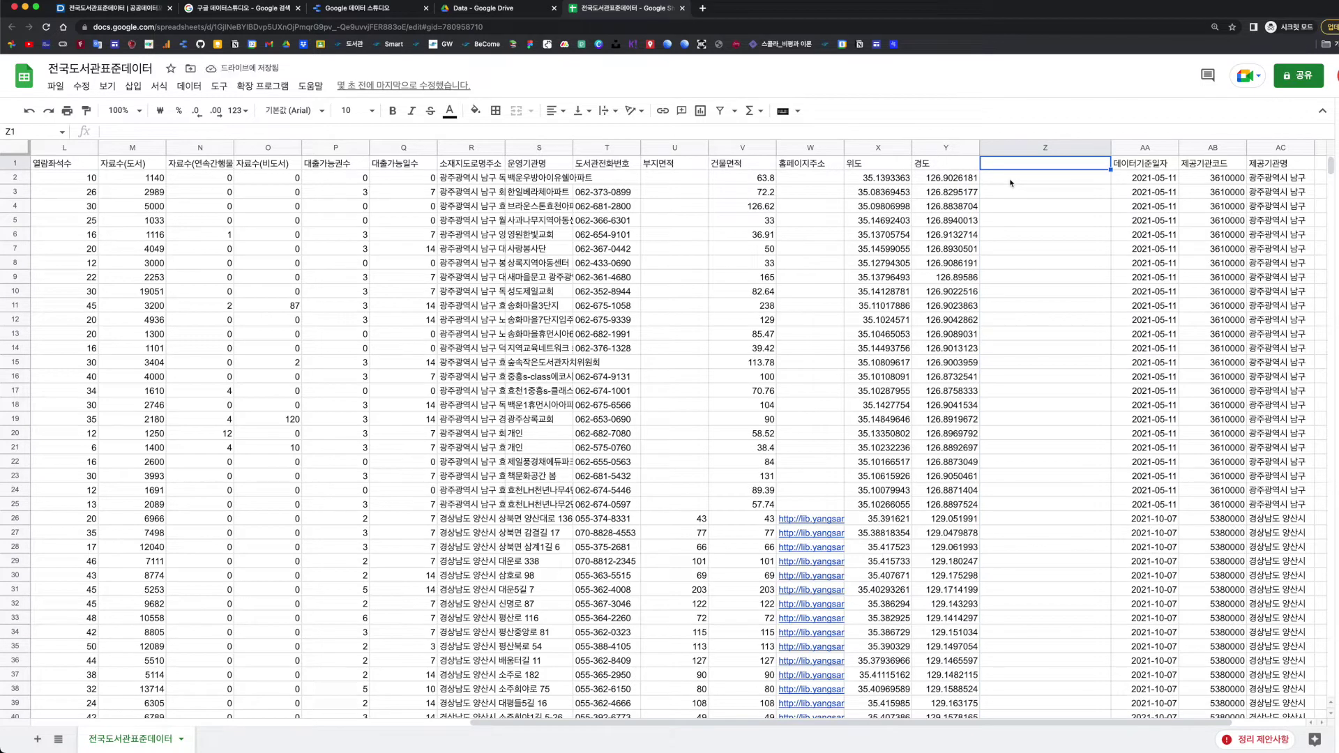
text(위도,)
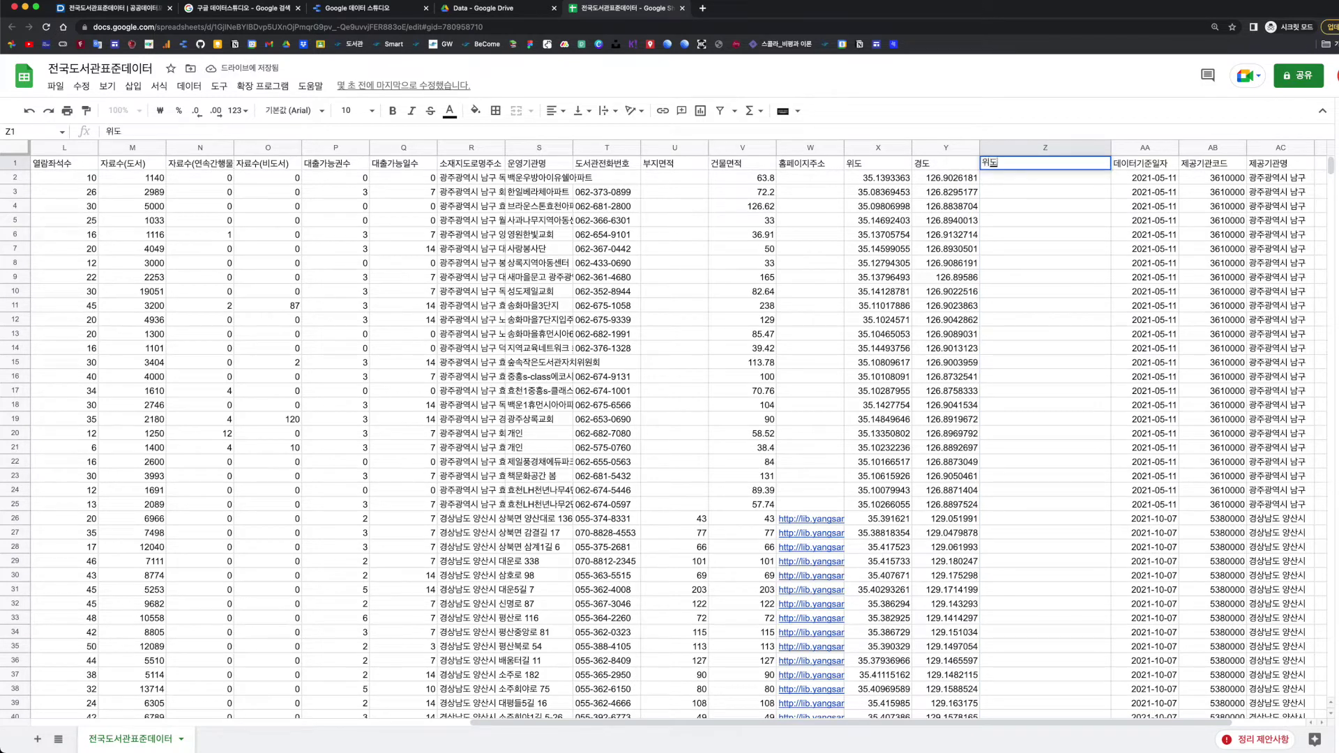
key(BackSpace)
key(BackSpace)
text(겨)
text(도)
key(Return)
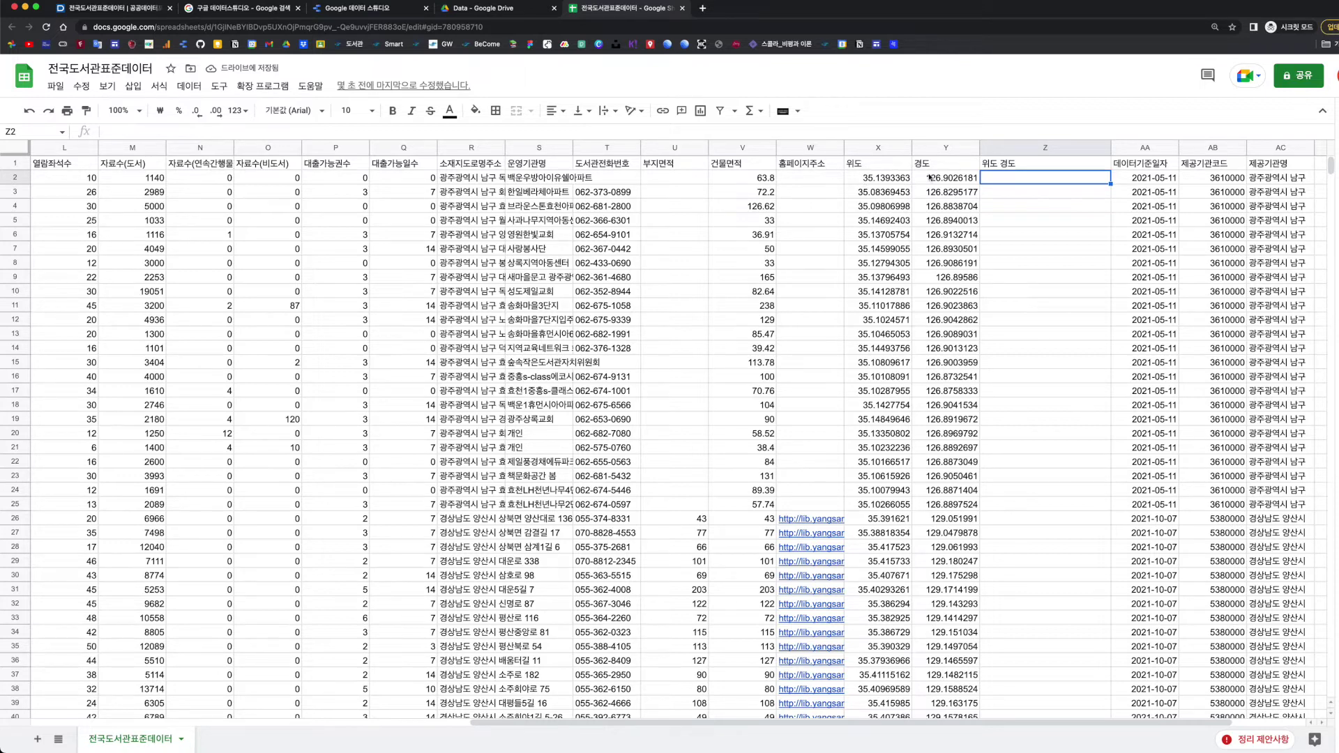
Step: Enter the text "위도, 경도" in cell Z2 as a pattern for combining the coordinates in X2 and Y2
click(868, 180)
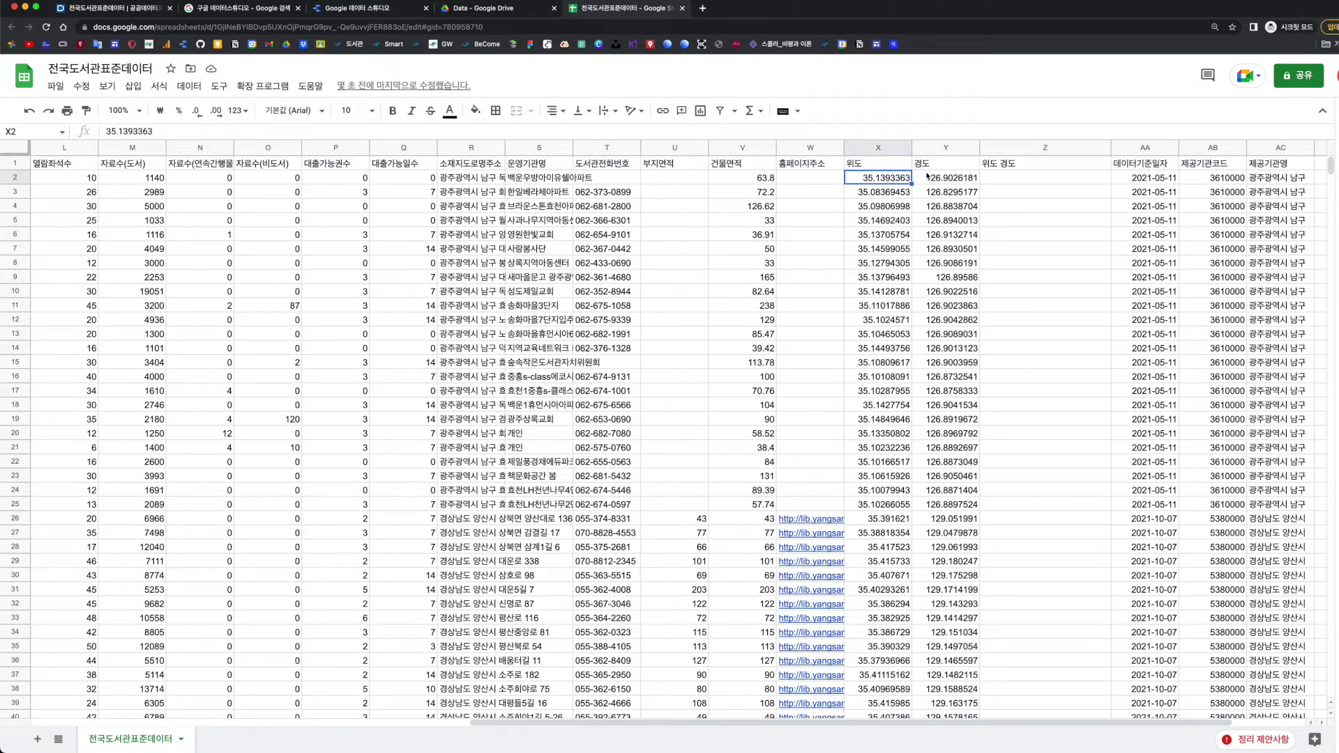
click(941, 185)
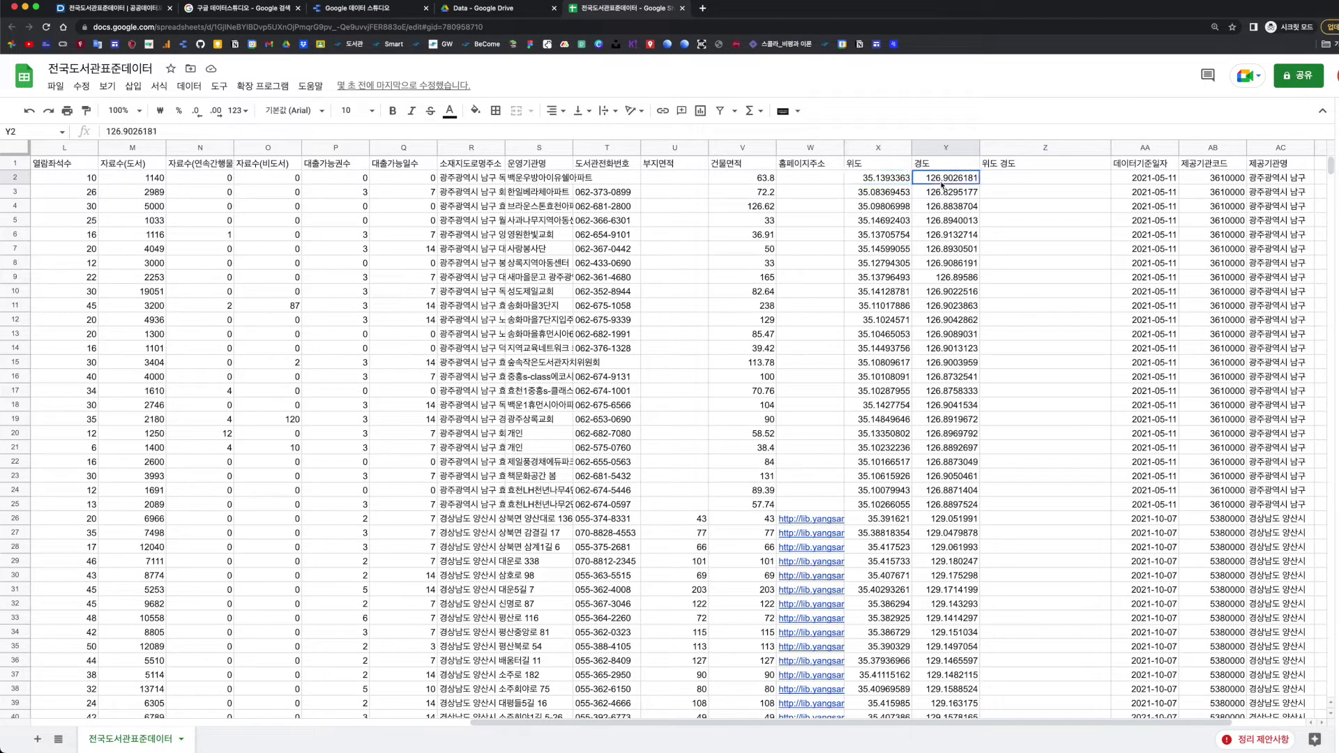
click(1041, 178)
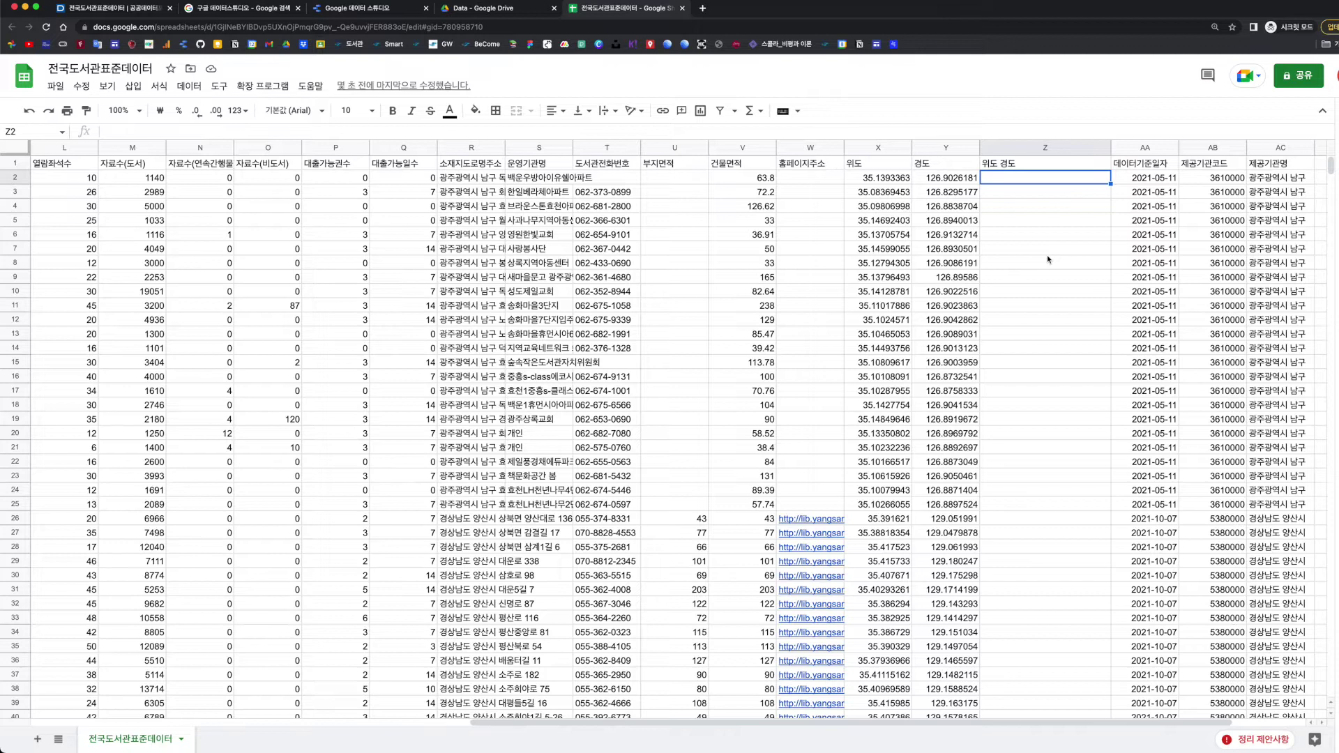
text(위도)
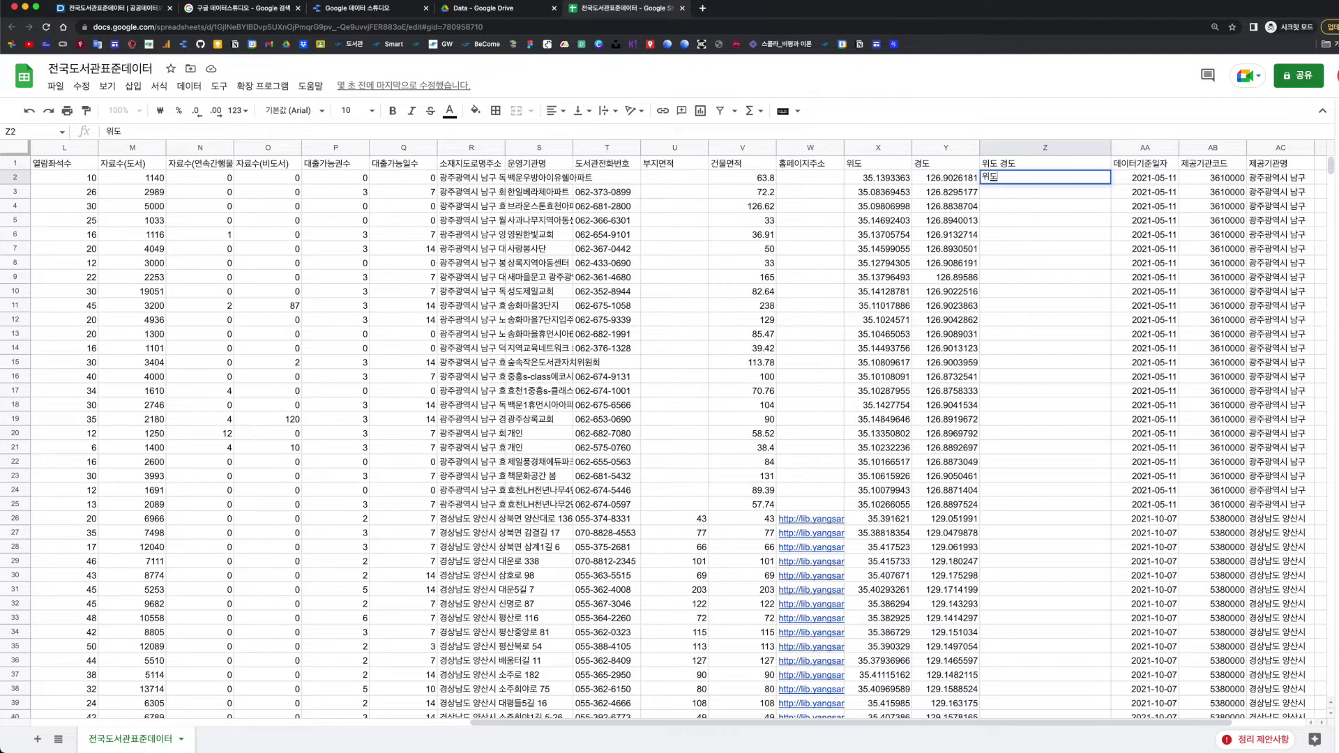
text(, 경도)
click(870, 182)
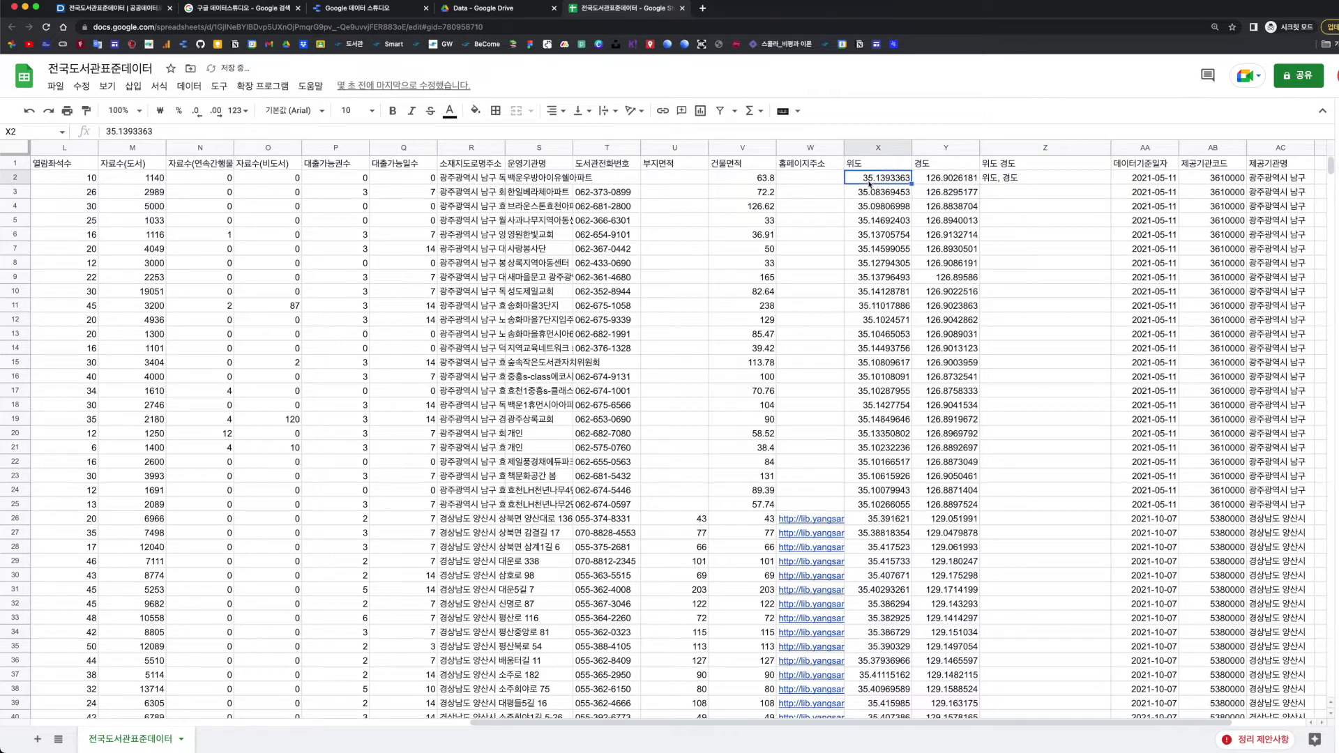
click(939, 179)
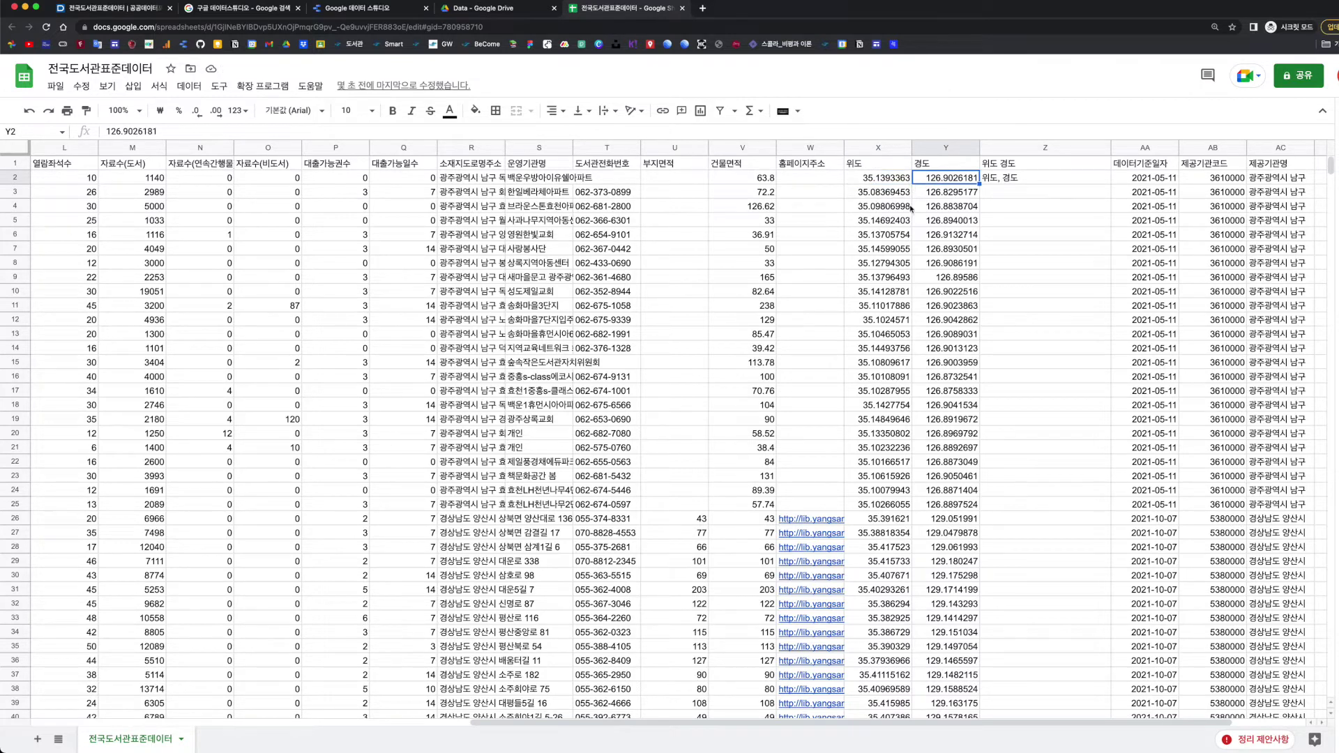
Step: Enter the formula =X2&", "&Y2 in cell Z2 to join latitude and longitude with a comma
click(1032, 183)
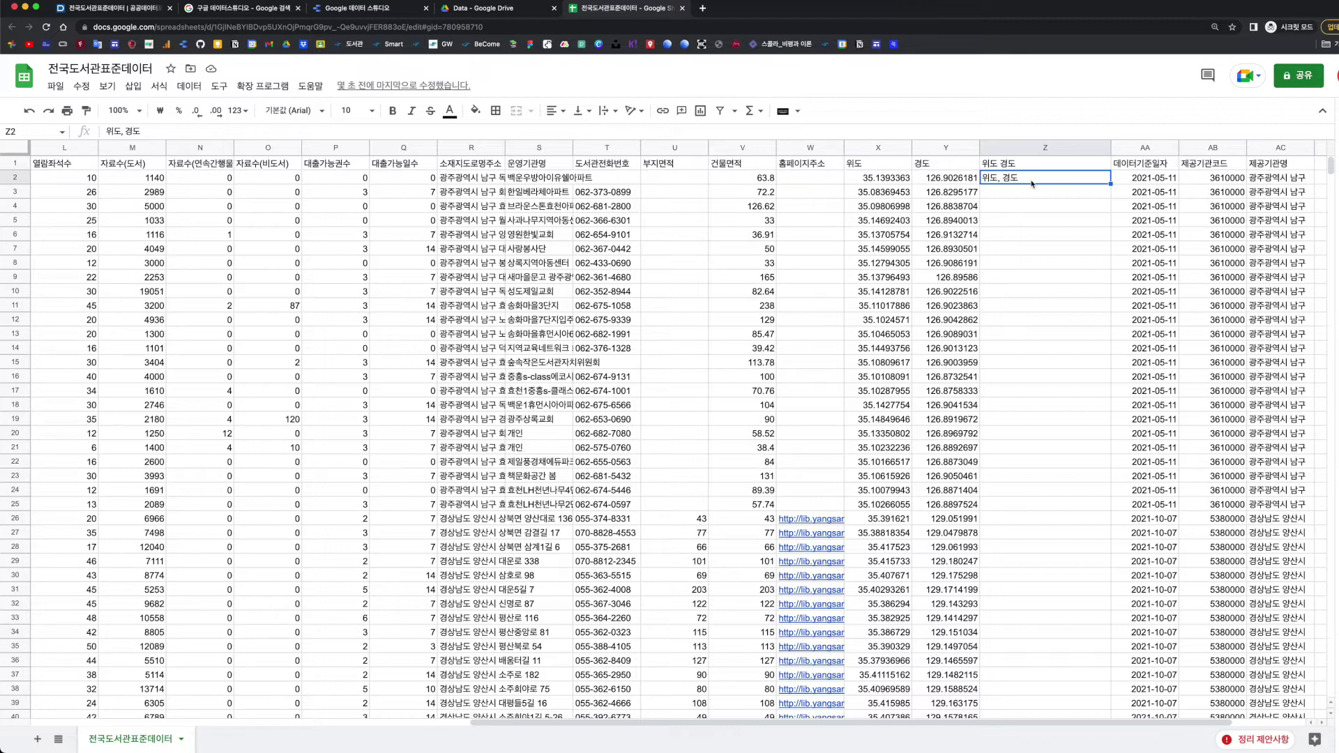
text(=)
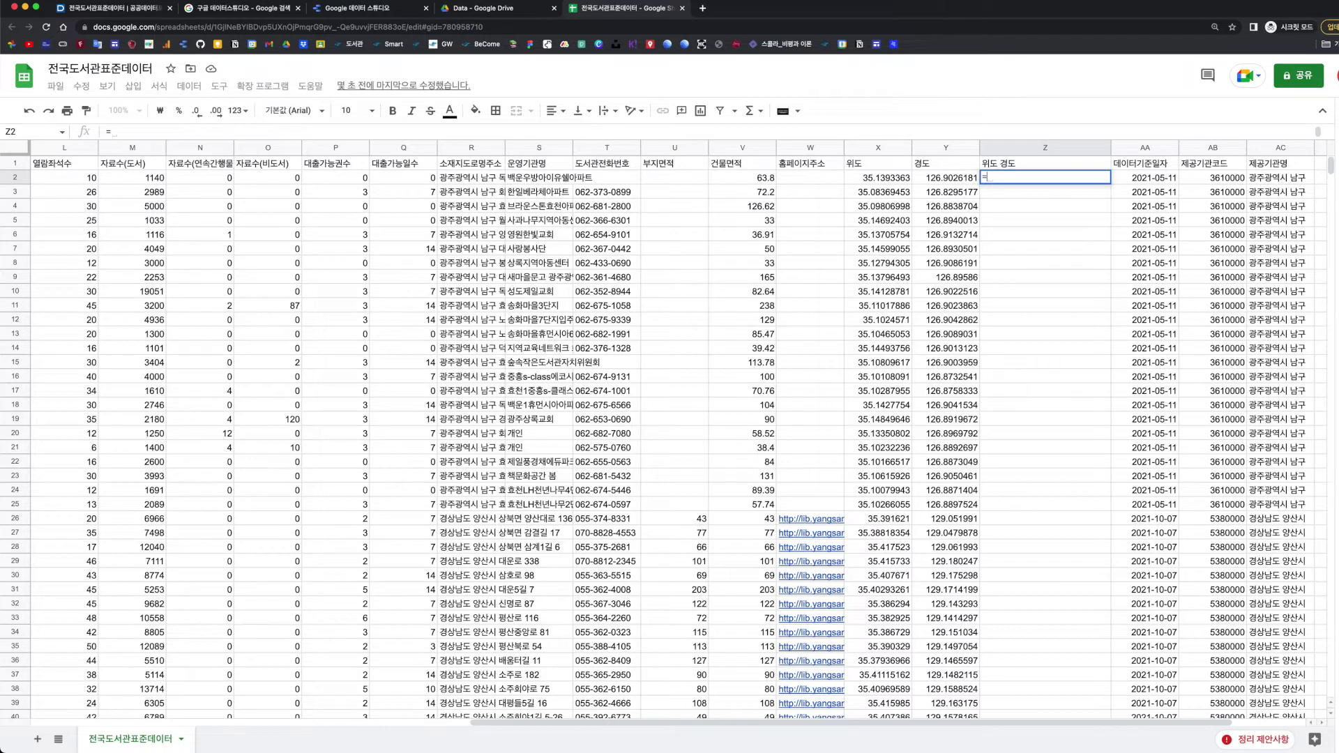
click(881, 178)
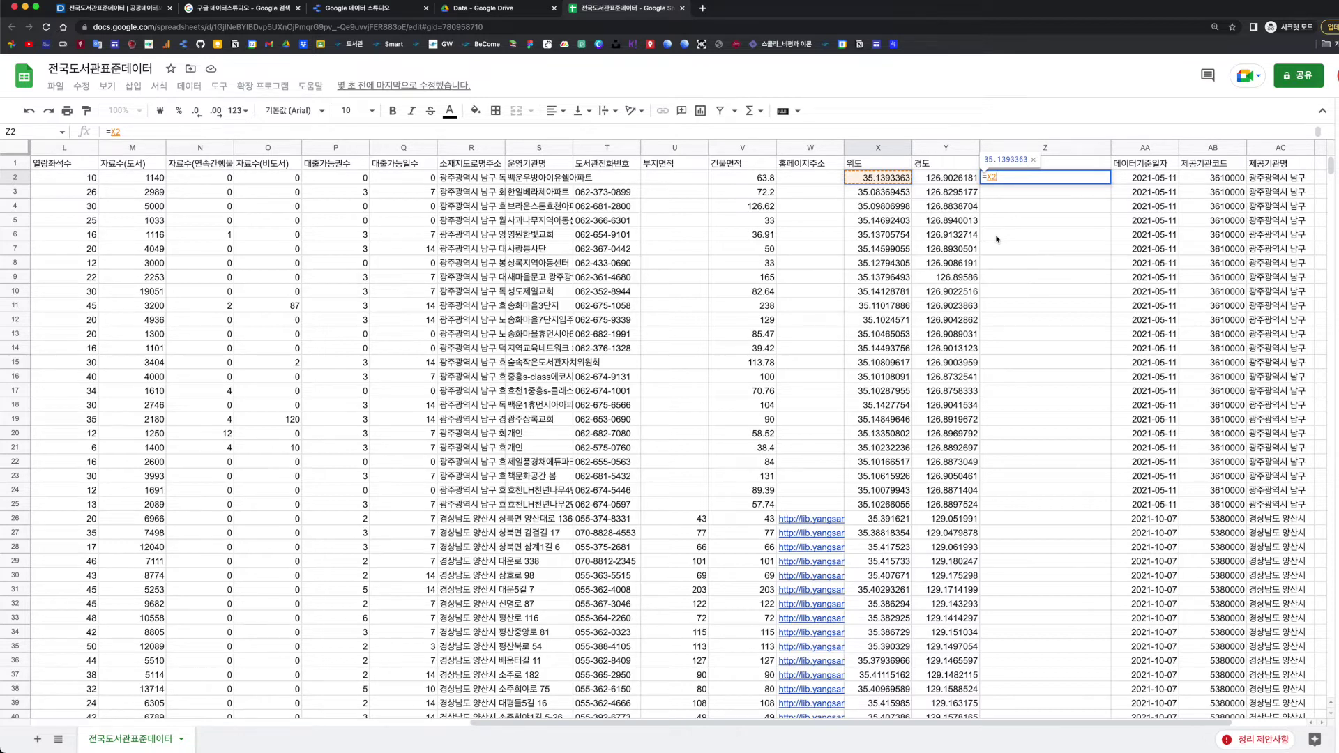
text(&)
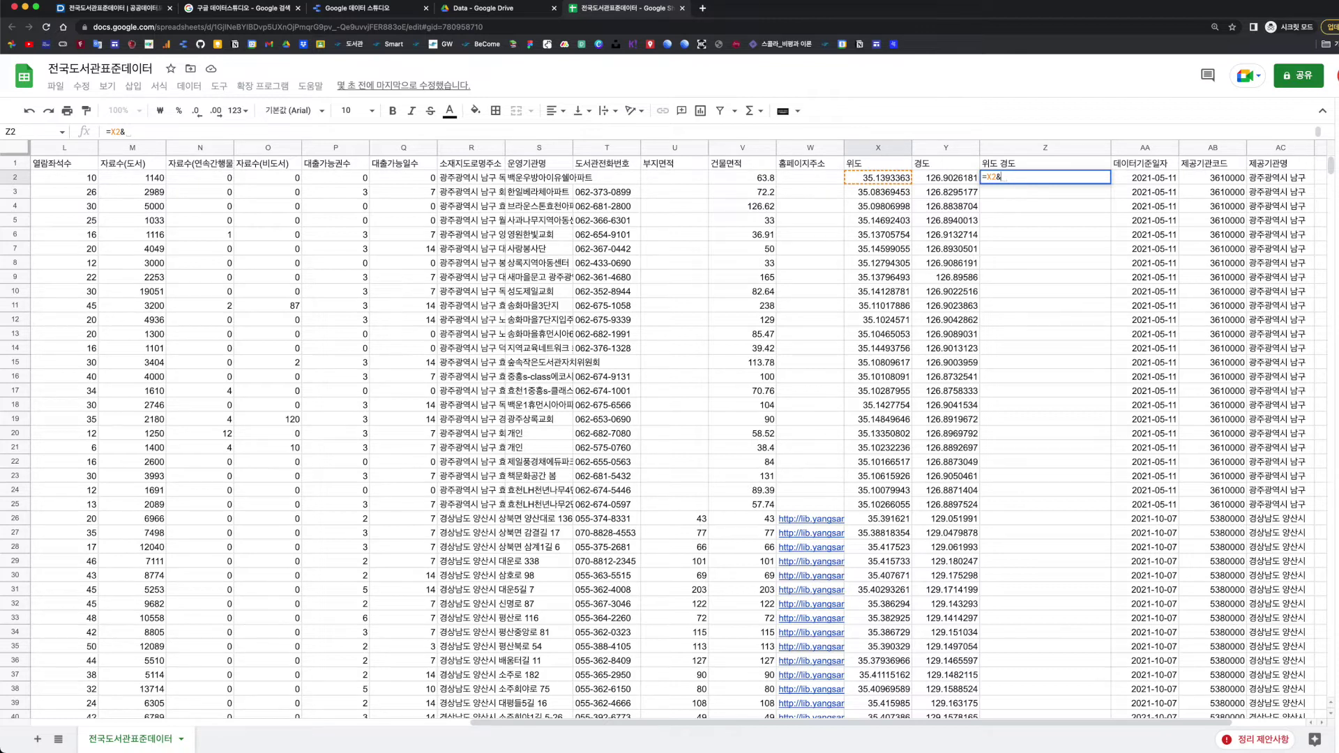
text(" )
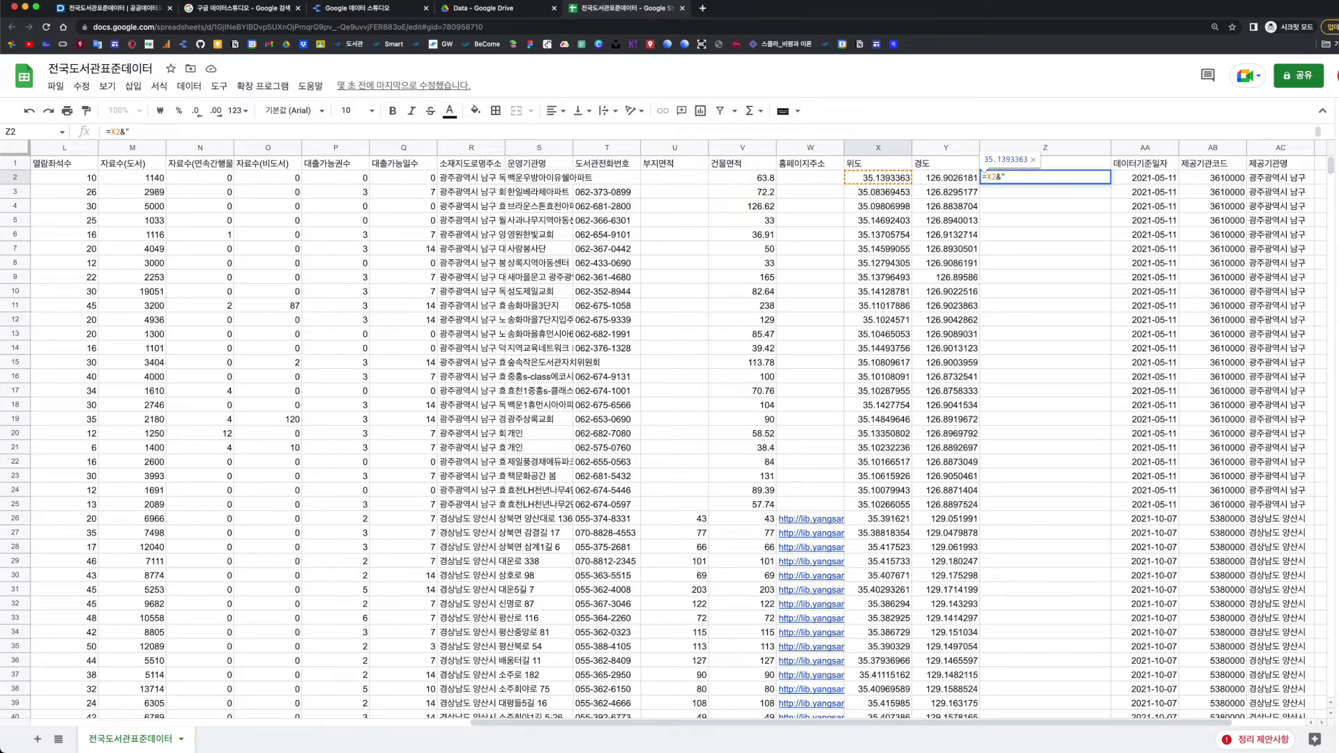
text(")
key(Left)
text(,)
text(&)
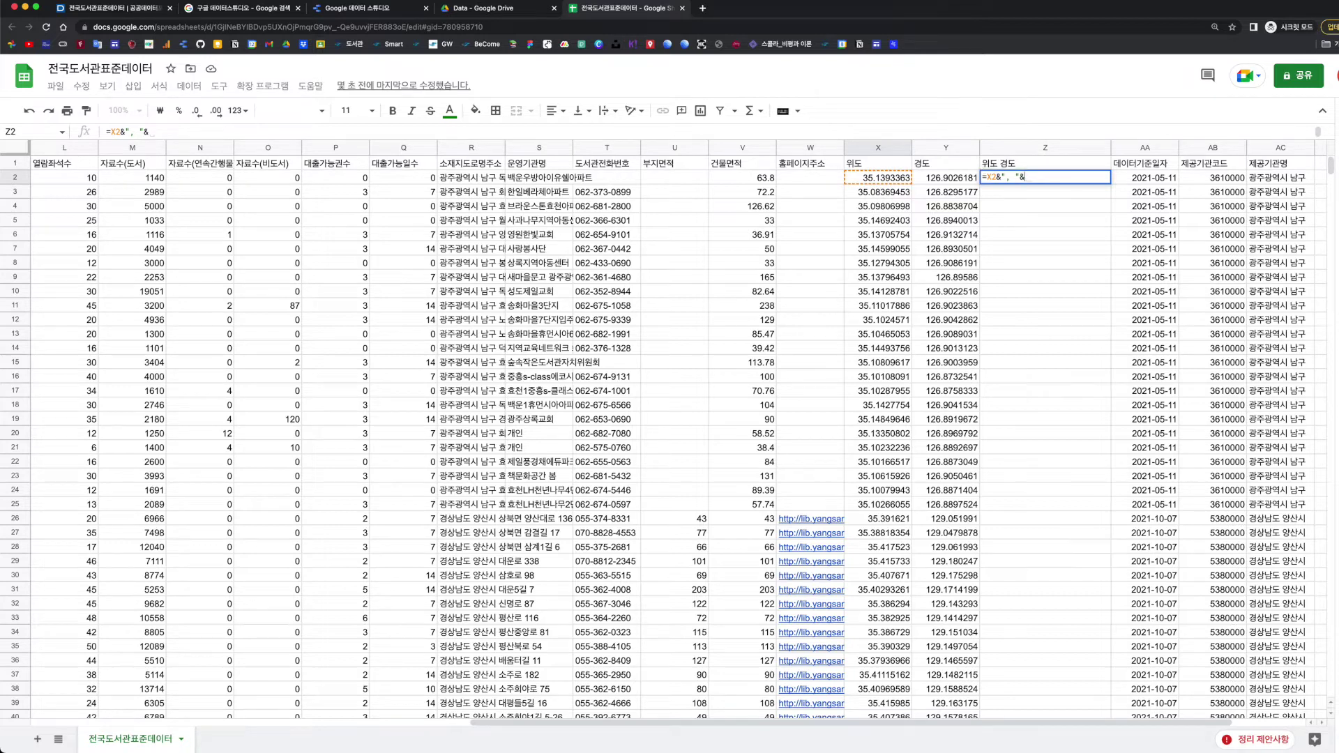
text(Y2)
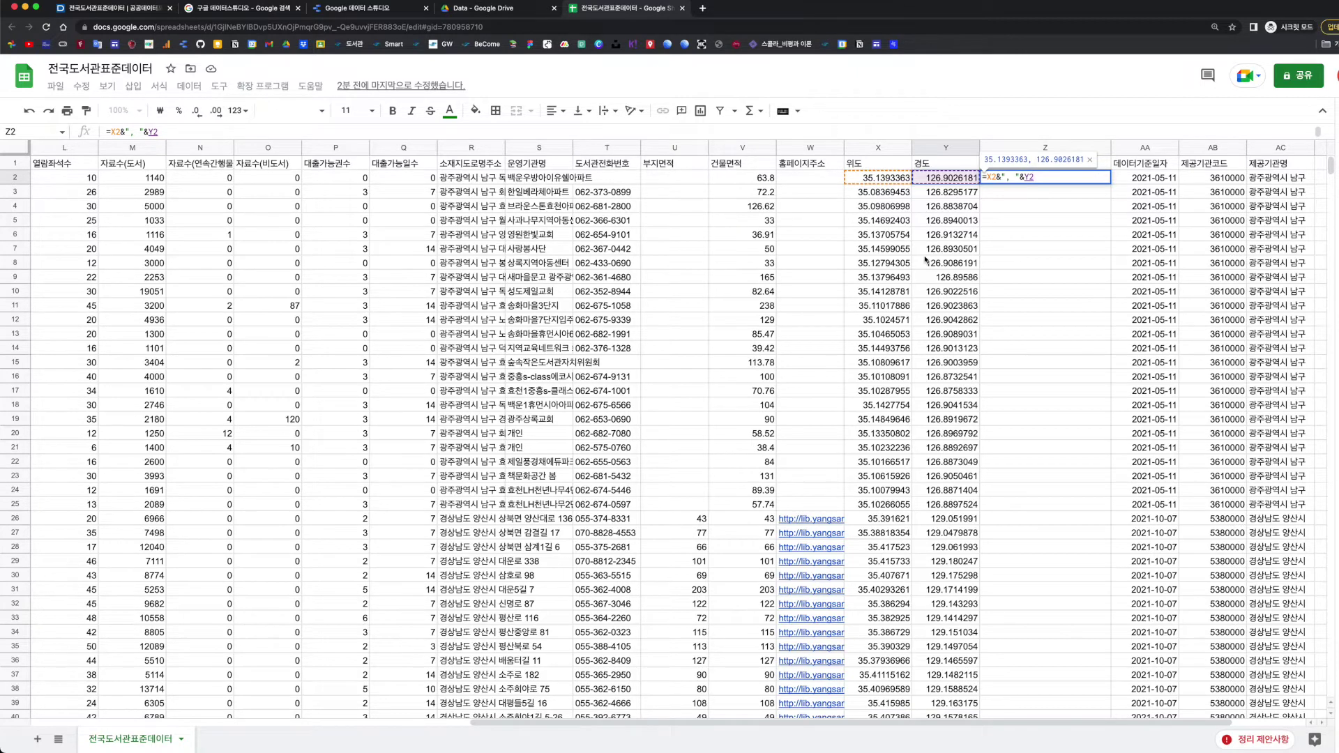
key(Return)
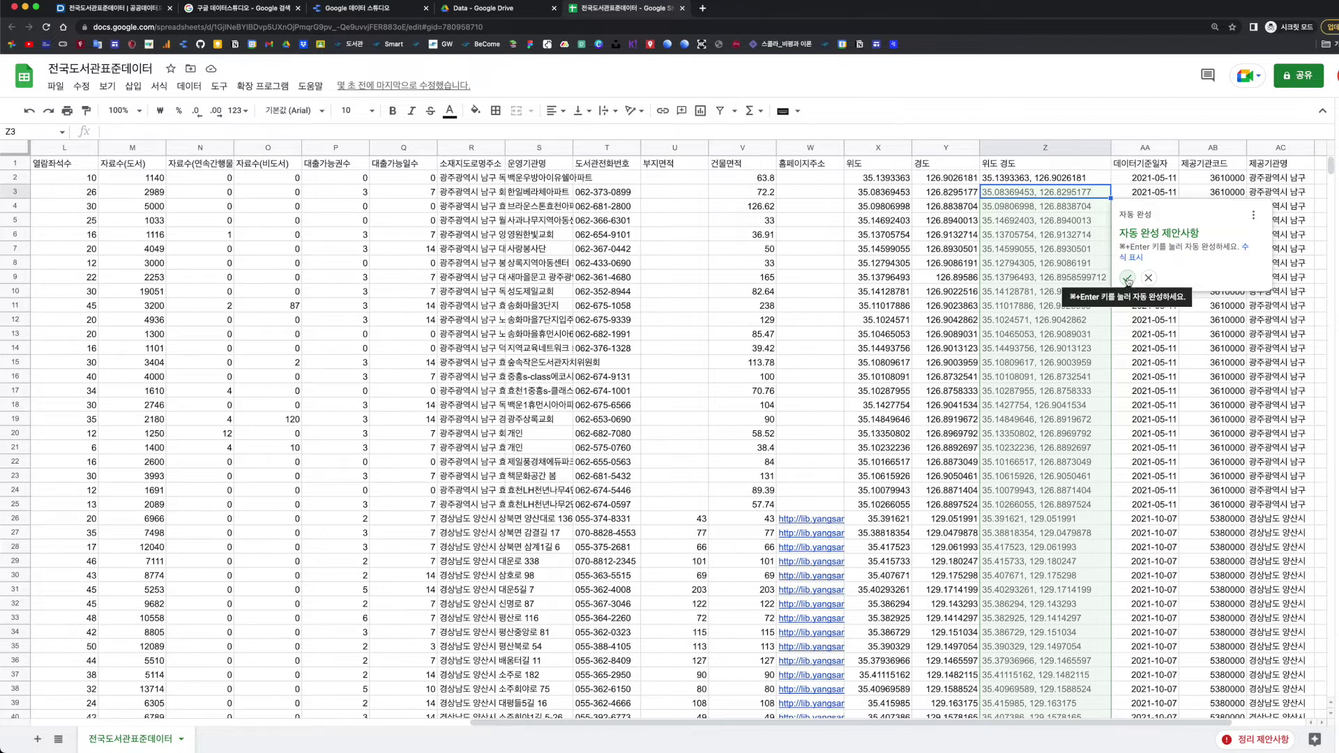
Step: Accept the suggested autofill for the rest of column Z and compare Z2 with the latitude in X2
click(1128, 278)
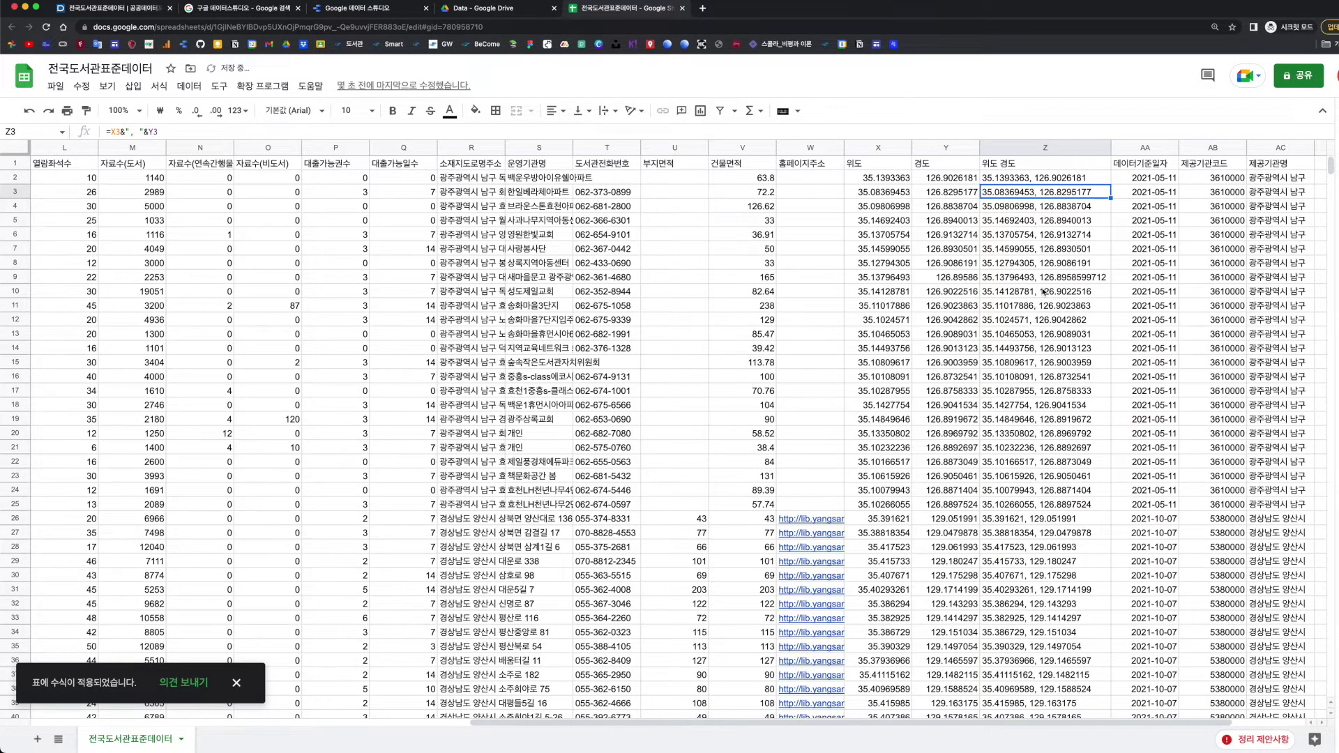
click(1041, 181)
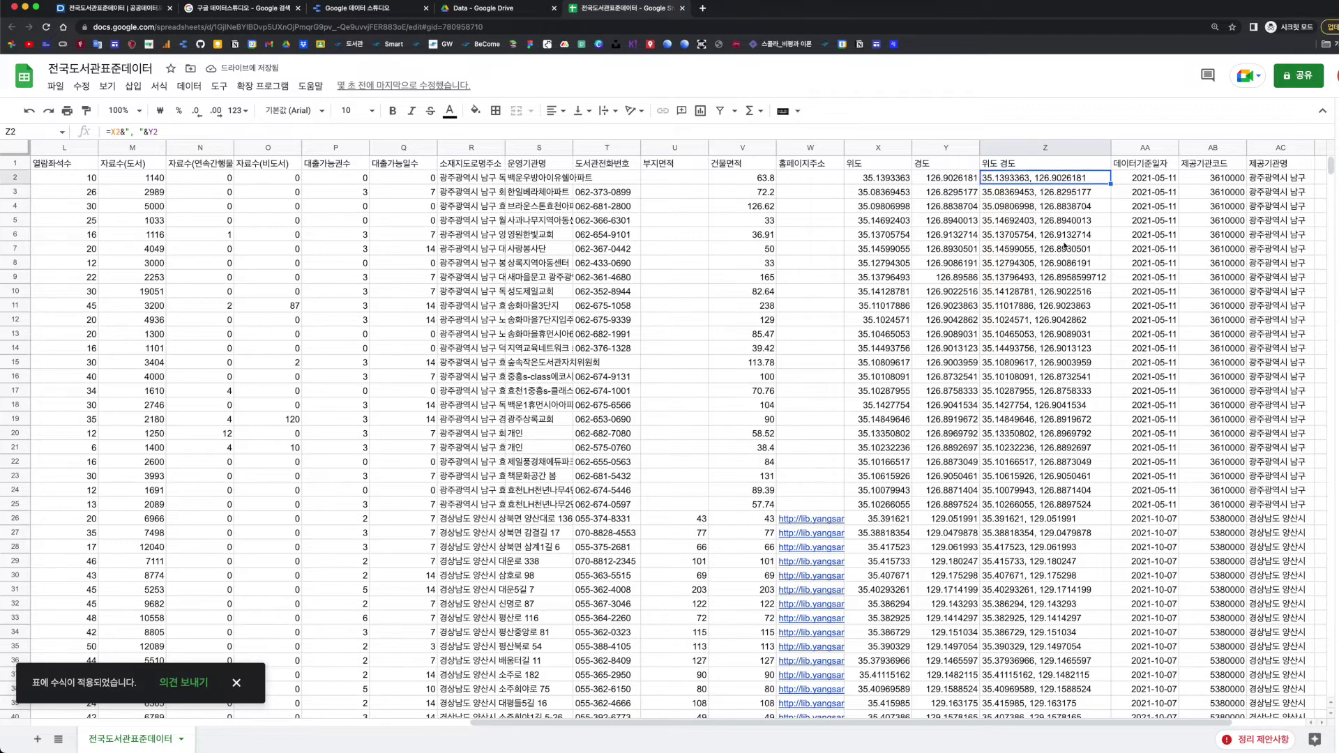
click(884, 180)
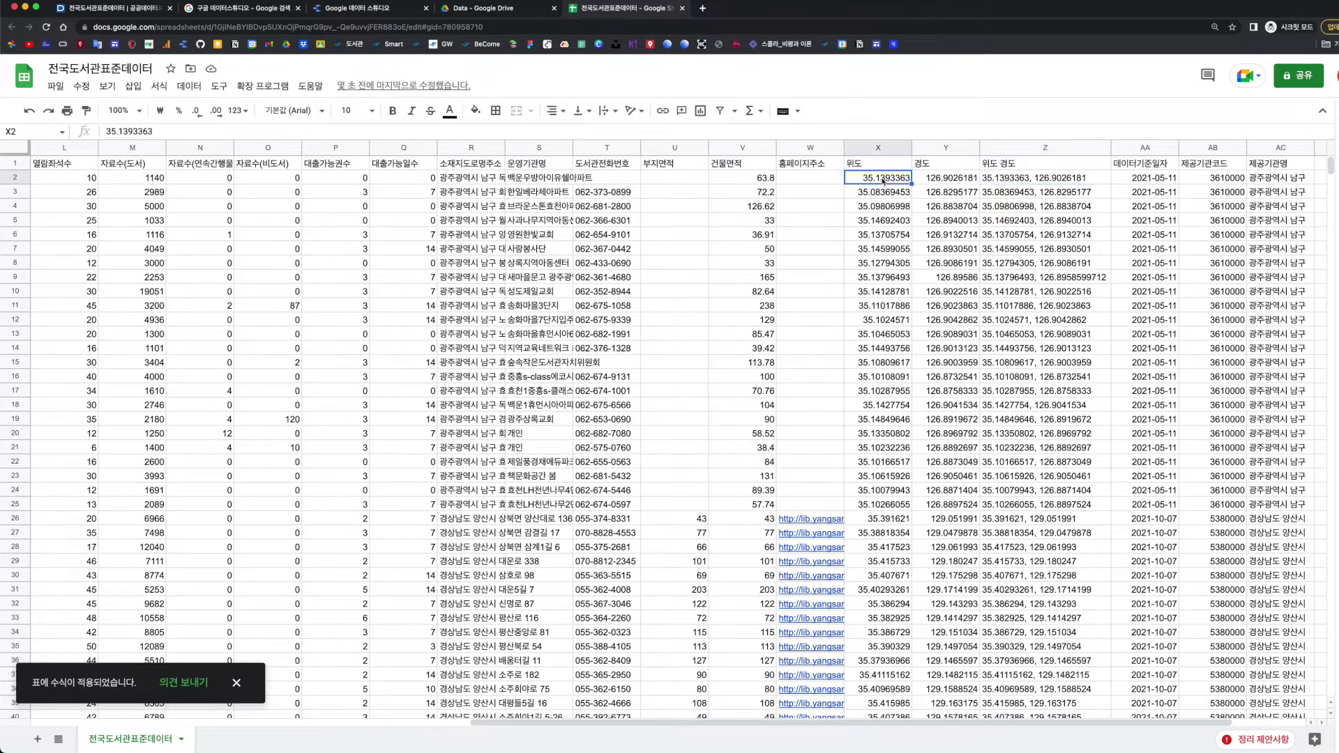
click(985, 180)
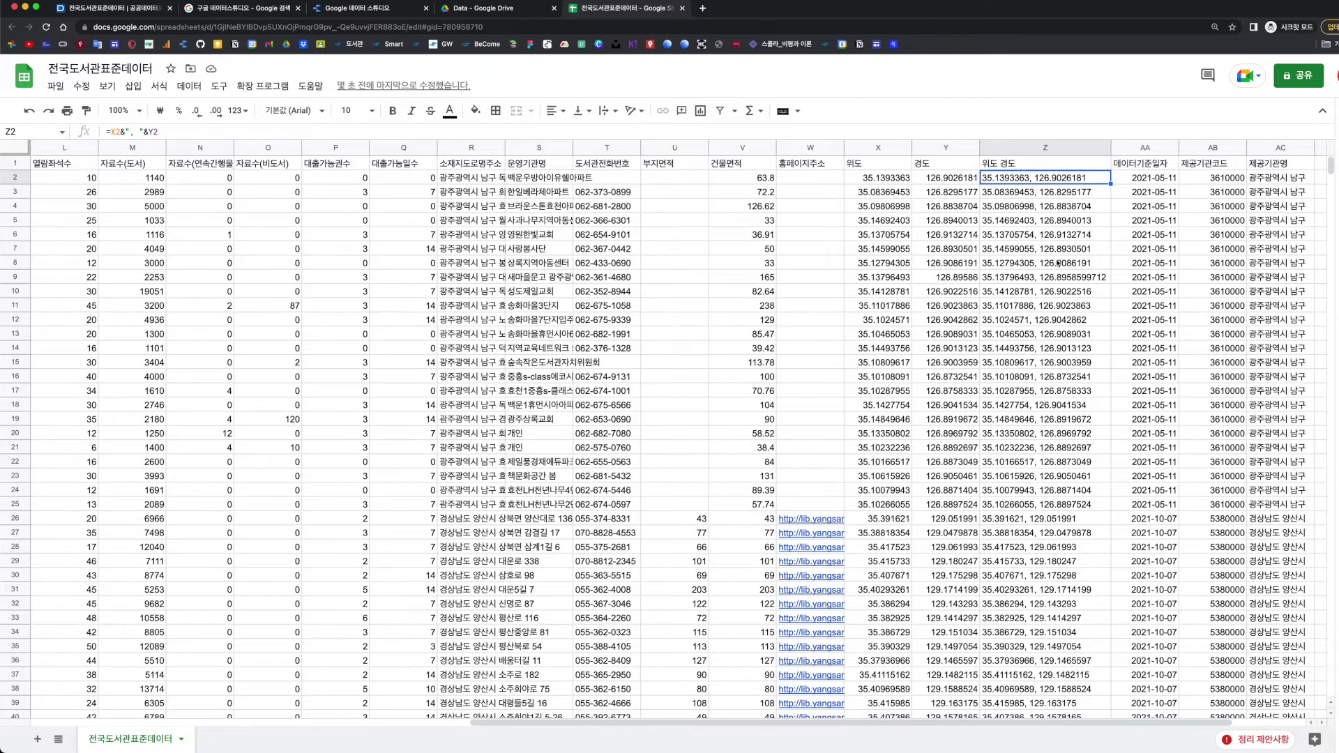
Step: Clear the combined values in Z66, Z68 and Z72, whose rows have no coordinates
scroll(1058, 262, down, 15)
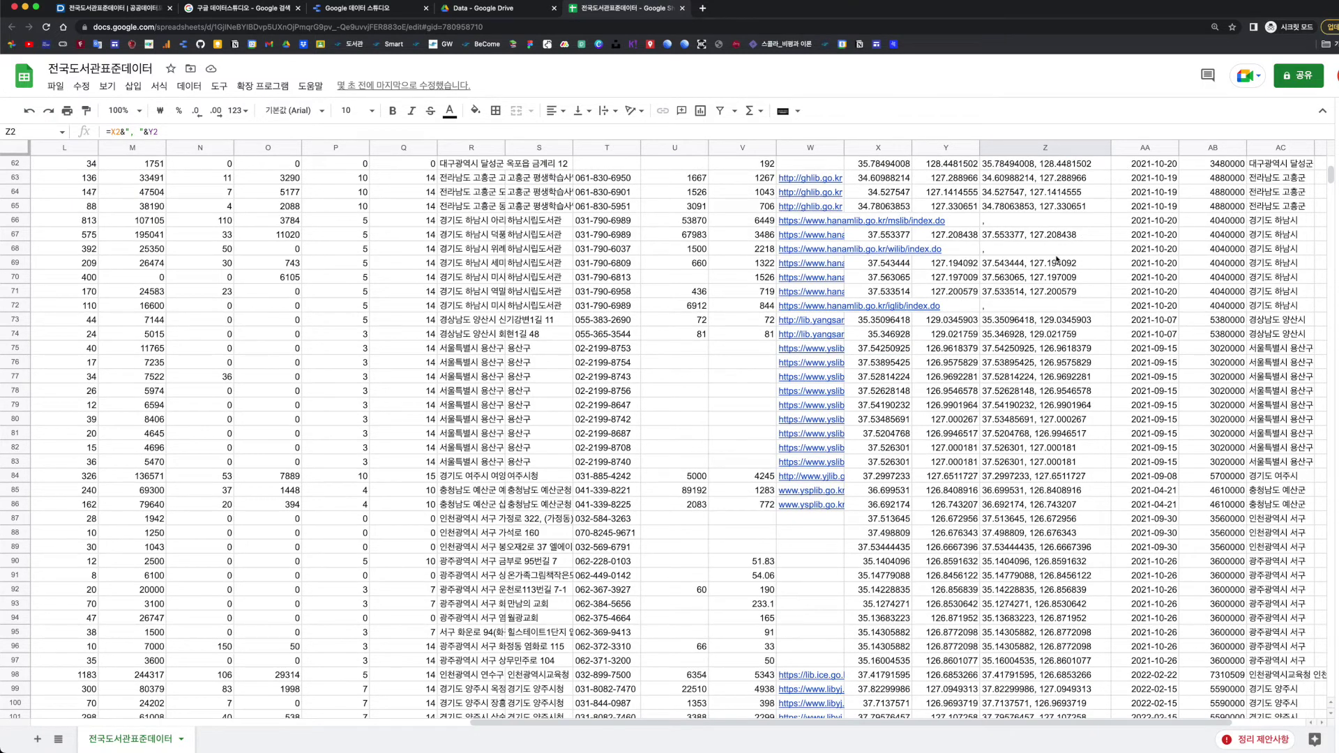
scroll(1058, 260, up, 2)
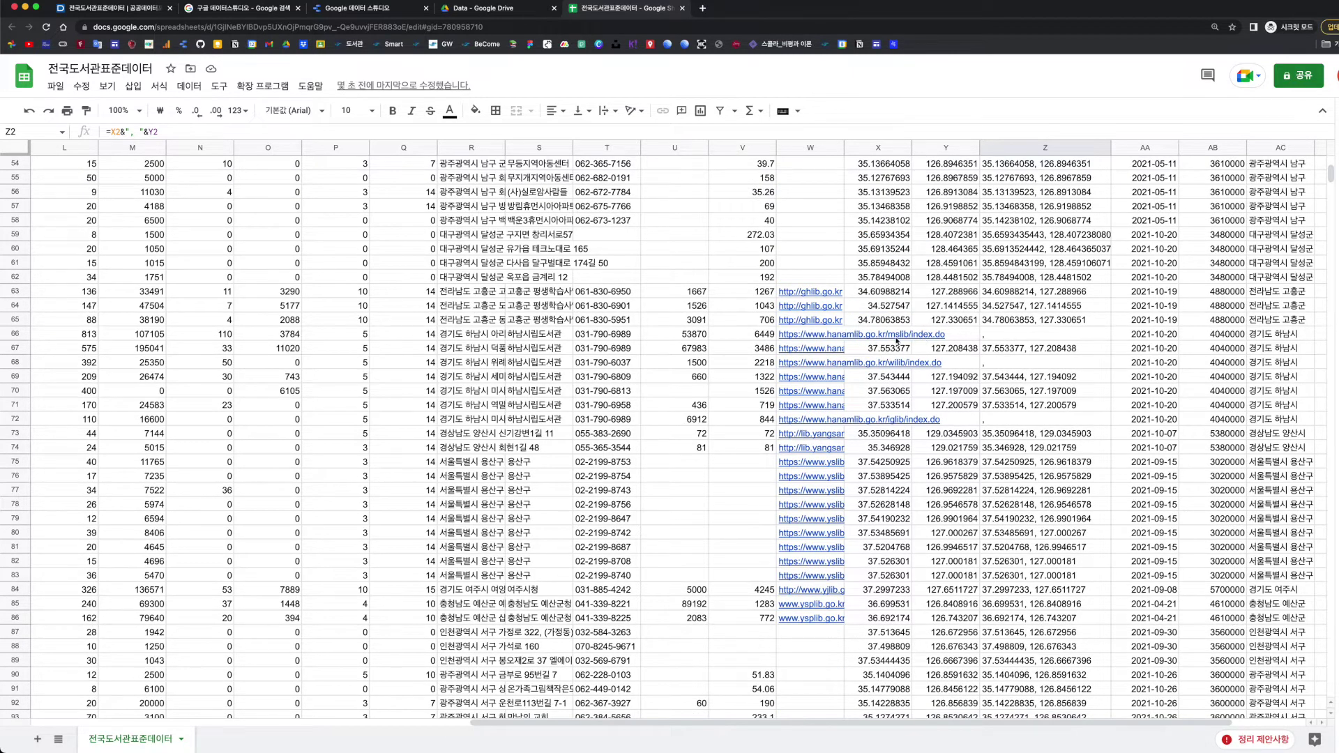
mouse_move(898, 341)
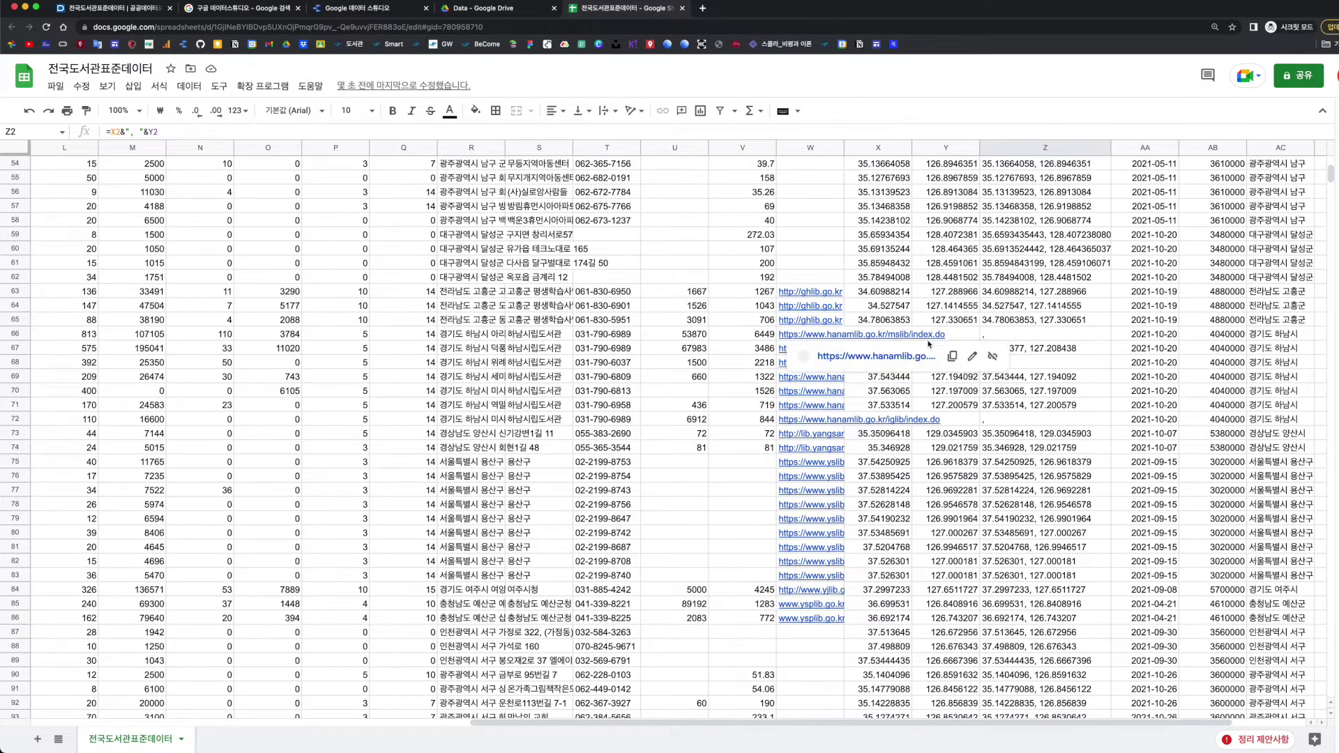
click(1012, 335)
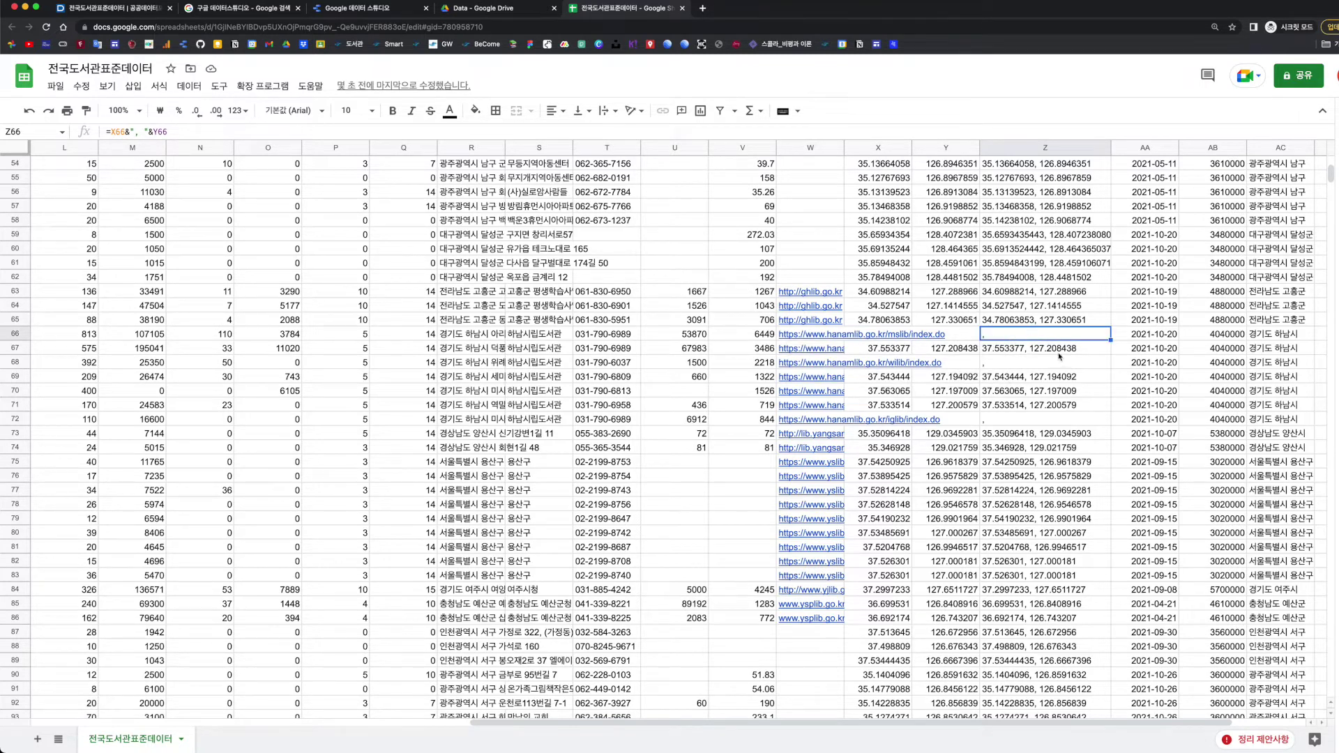
key(Delete)
click(1061, 362)
key(Delete)
click(1056, 422)
key(Delete)
Step: Examine the combined 위도 경도 column from its header down to the last data row
scroll(1060, 415, up, 15)
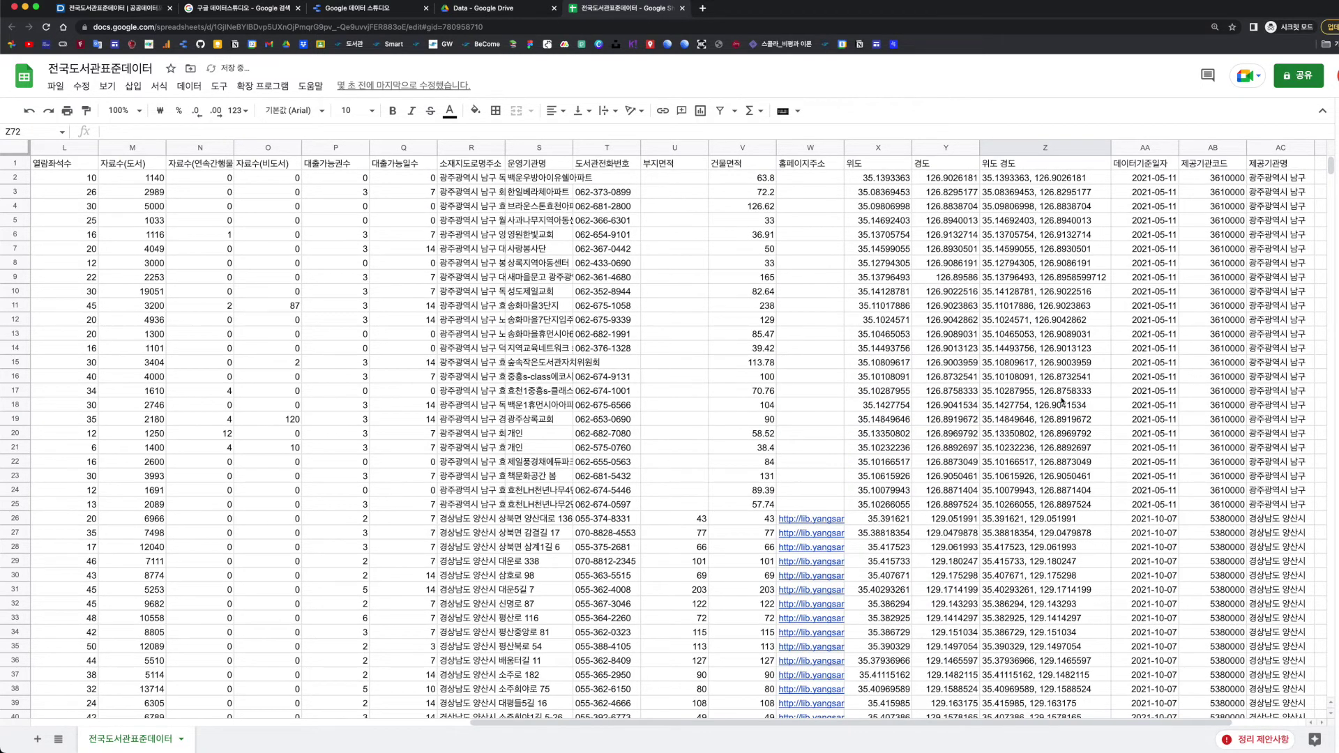
scroll(1063, 402, down, 15)
drag(1332, 174, 1331, 687)
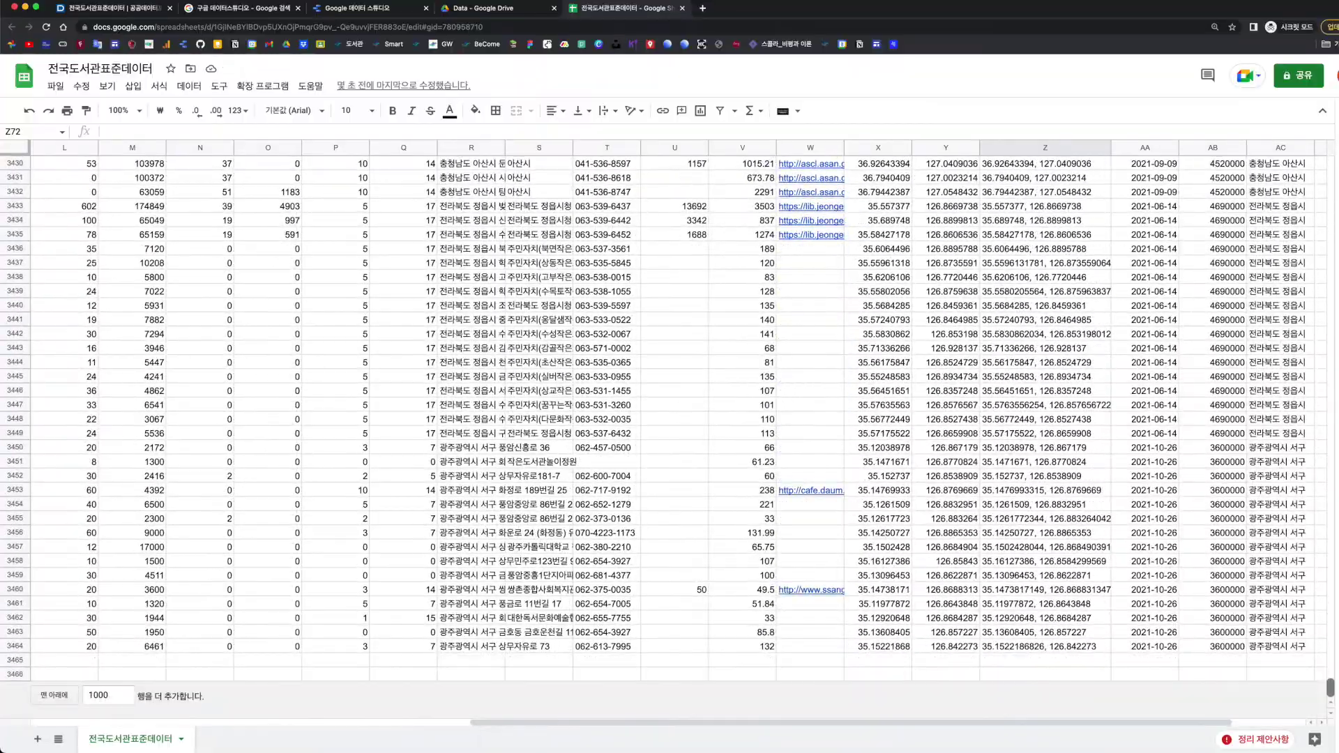
scroll(1283, 348, up, 20)
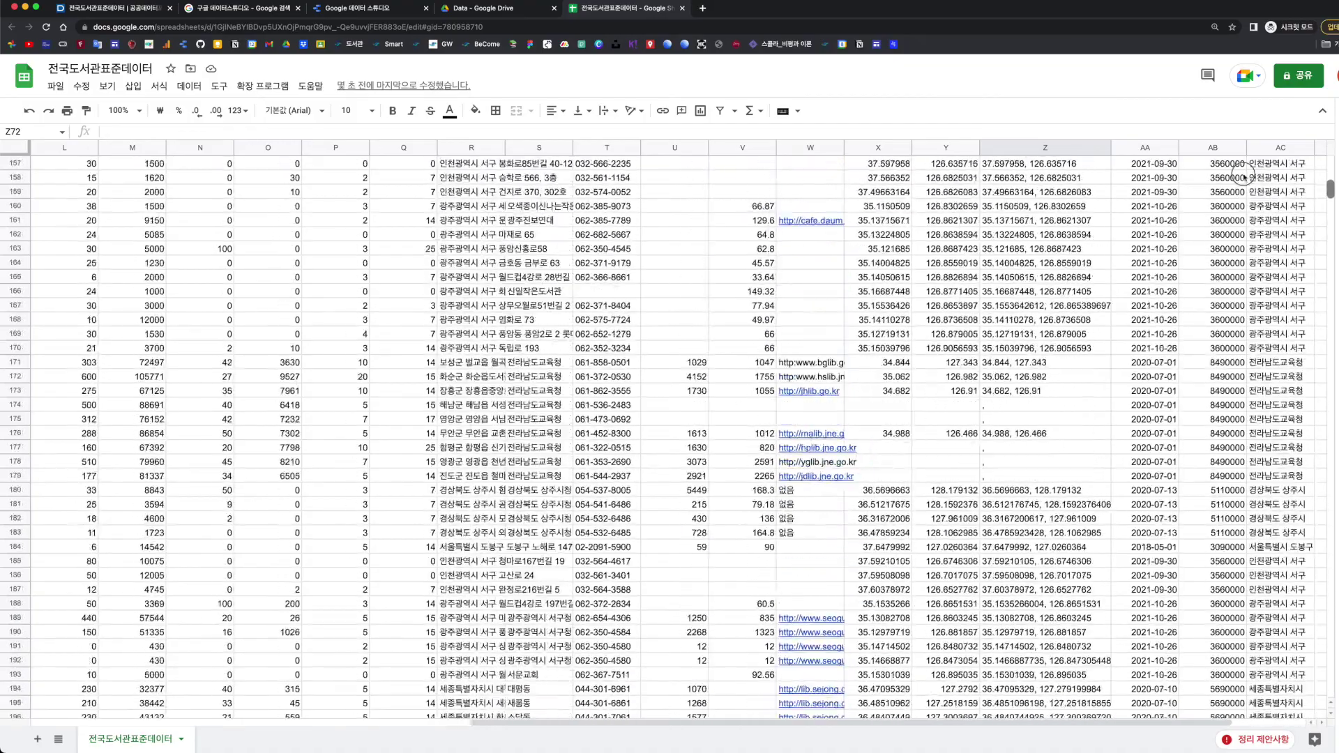
click(1008, 165)
click(1012, 147)
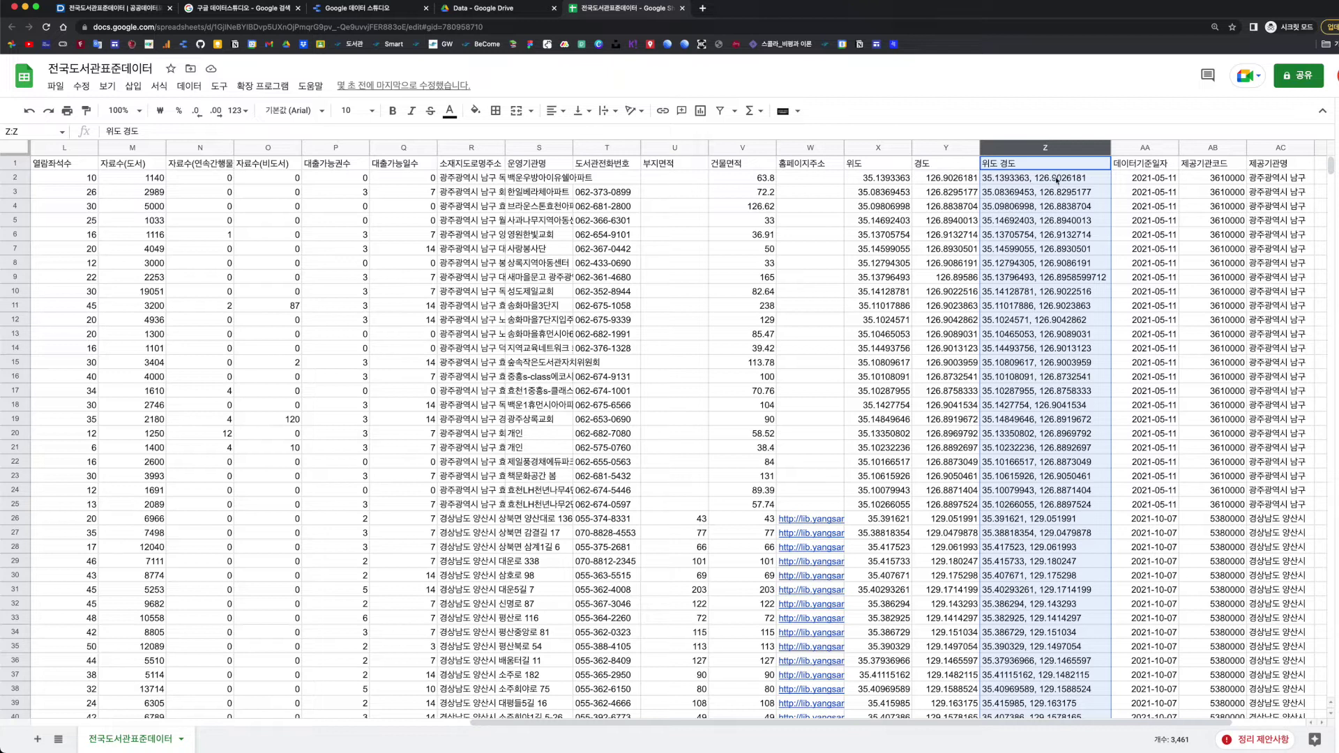
click(1053, 164)
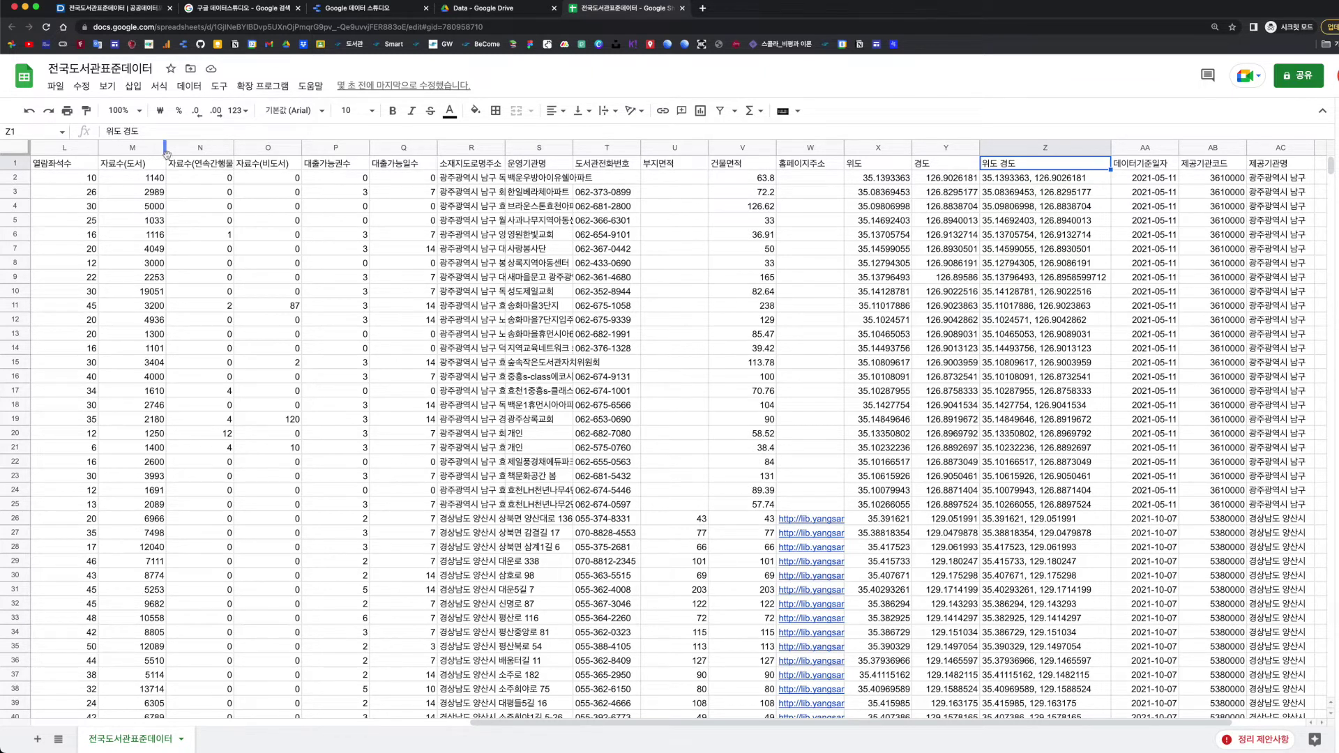
Step: Look at the file formats offered for downloading the spreadsheet, without downloading it
click(56, 87)
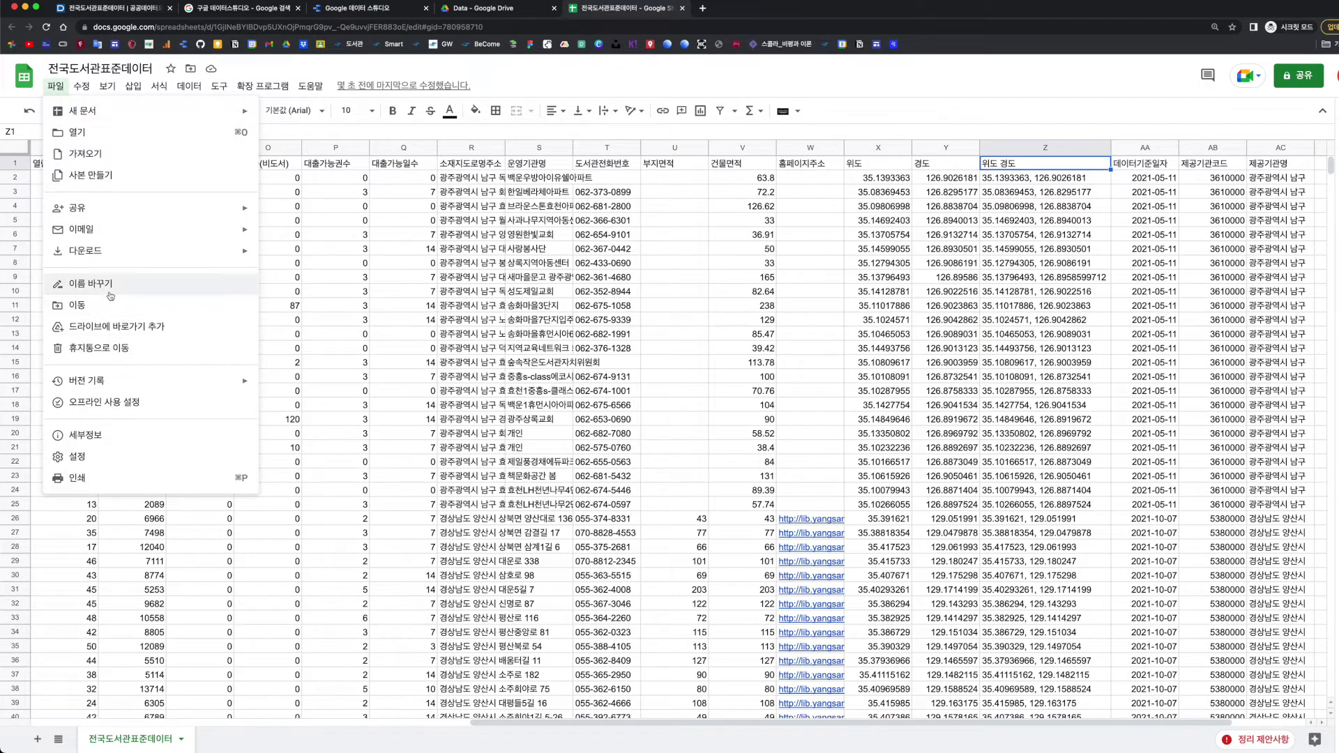
mouse_move(105, 252)
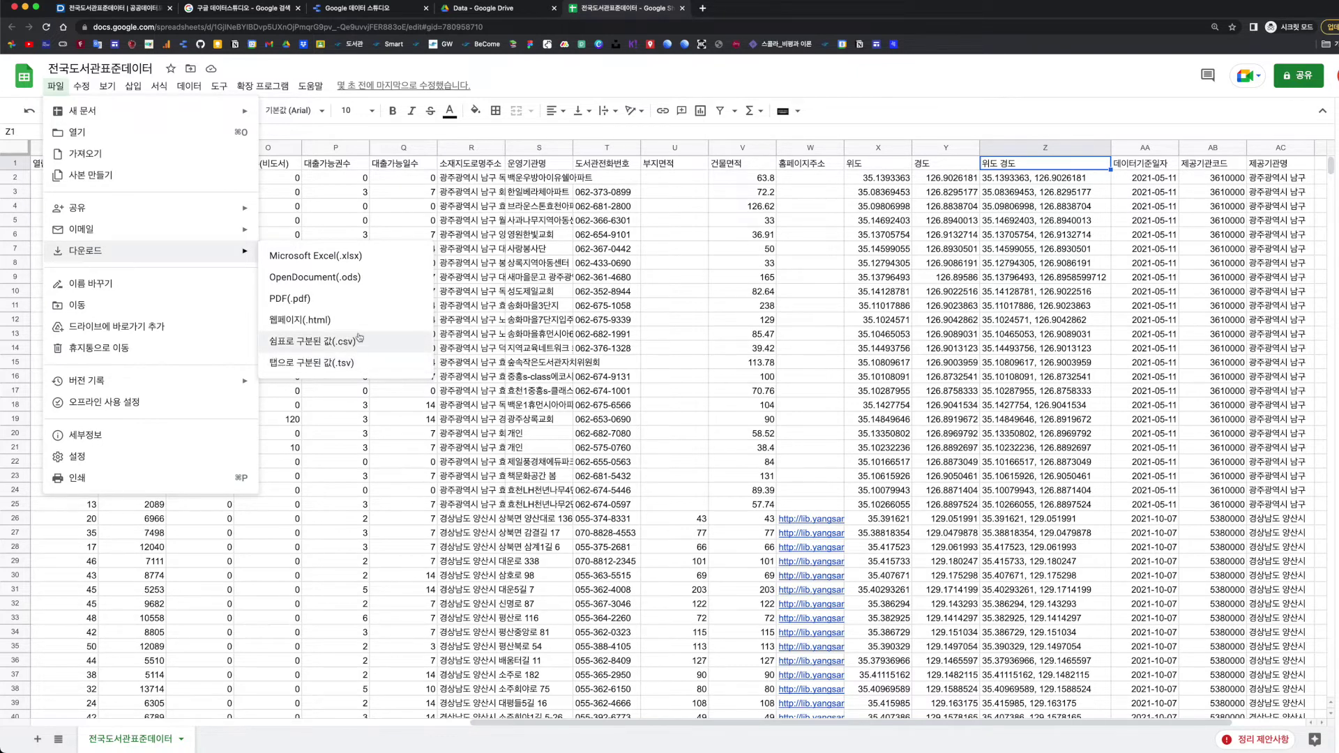
click(571, 80)
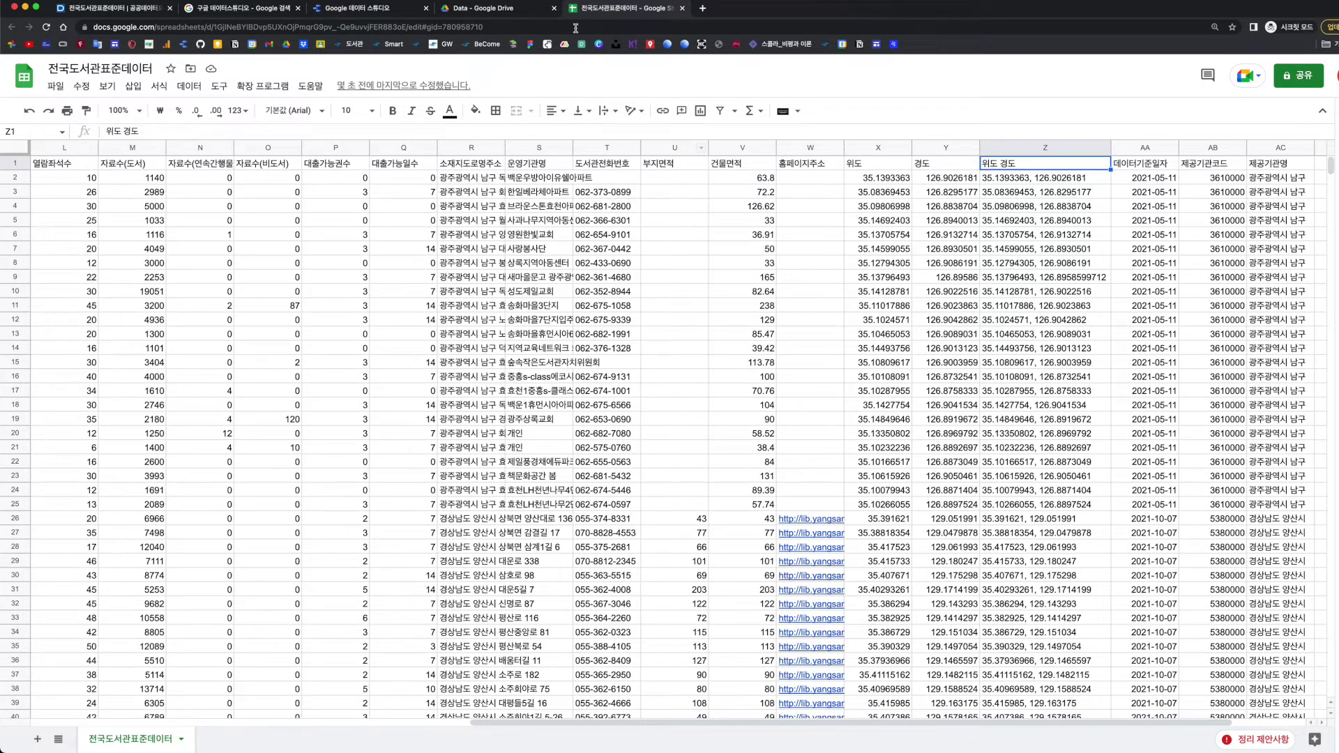
Step: Switch to the Google search results for "구글 데이터스튜디오" and open Google Data Studio Overview
click(355, 11)
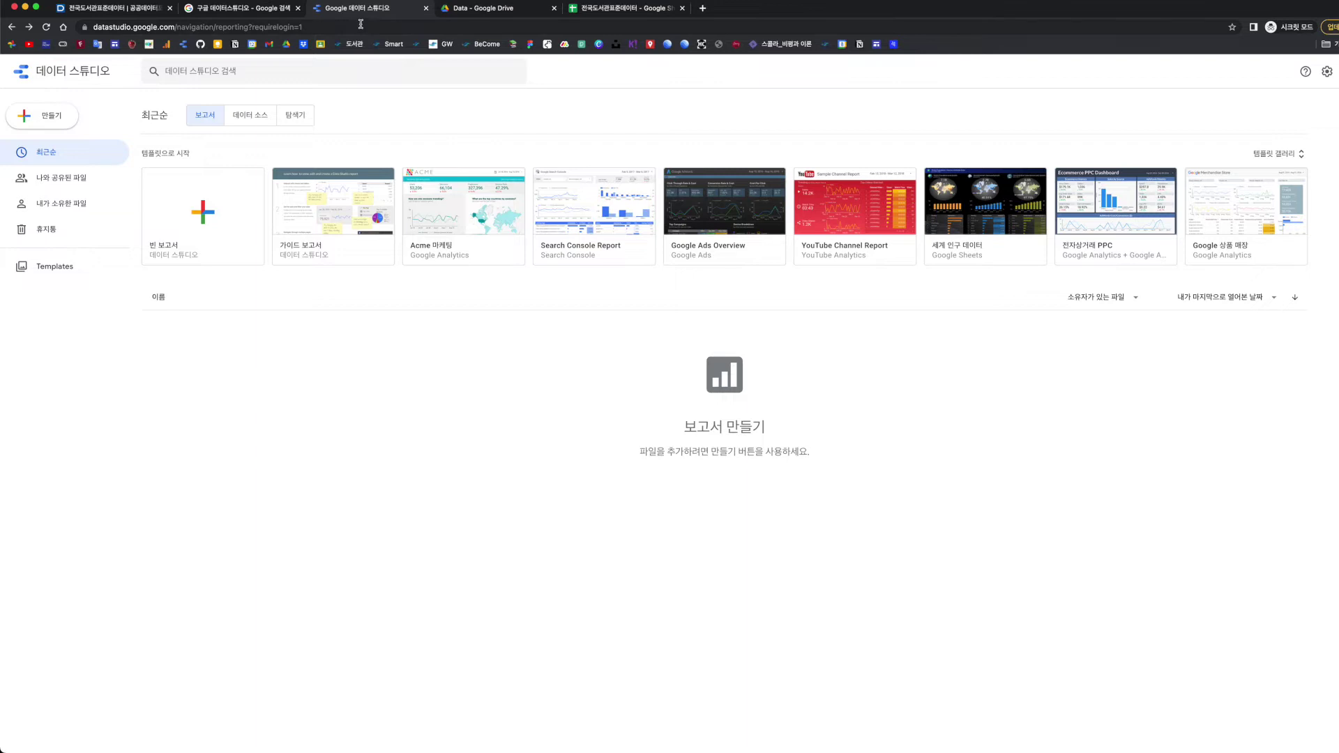
click(217, 10)
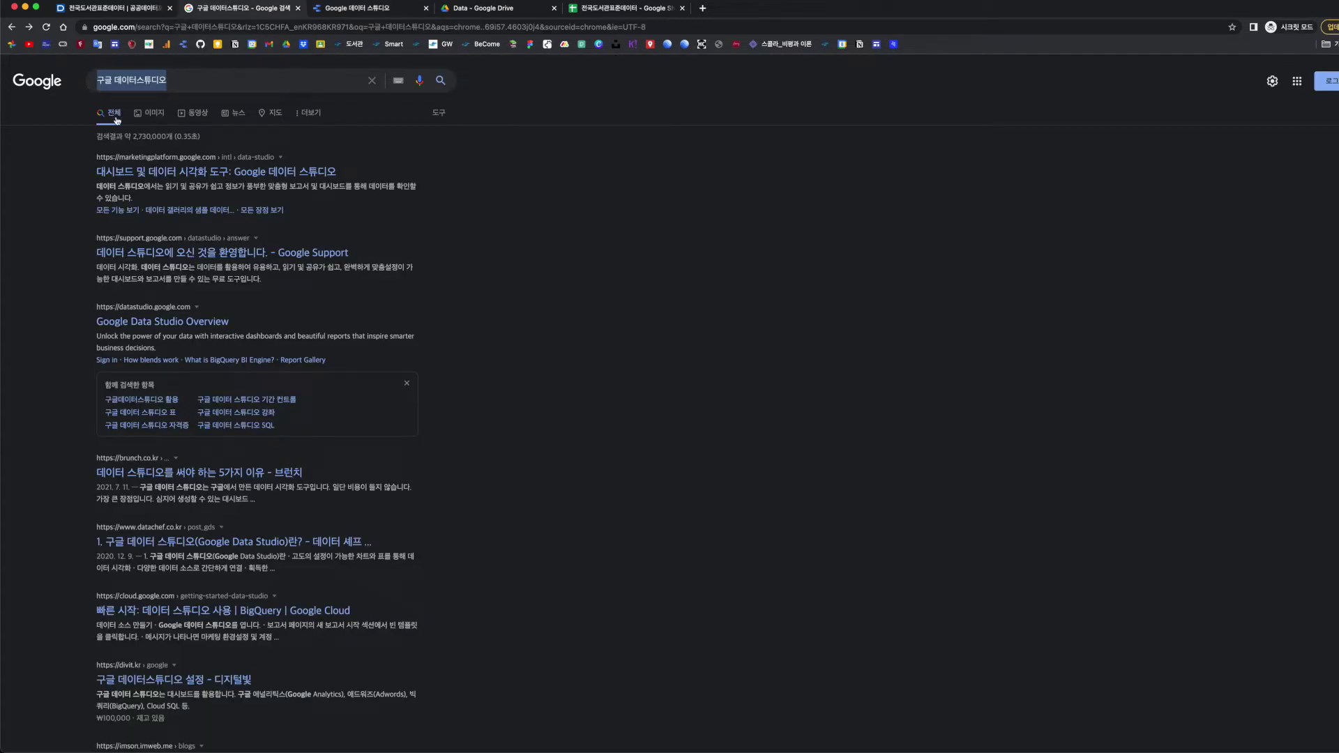
click(172, 322)
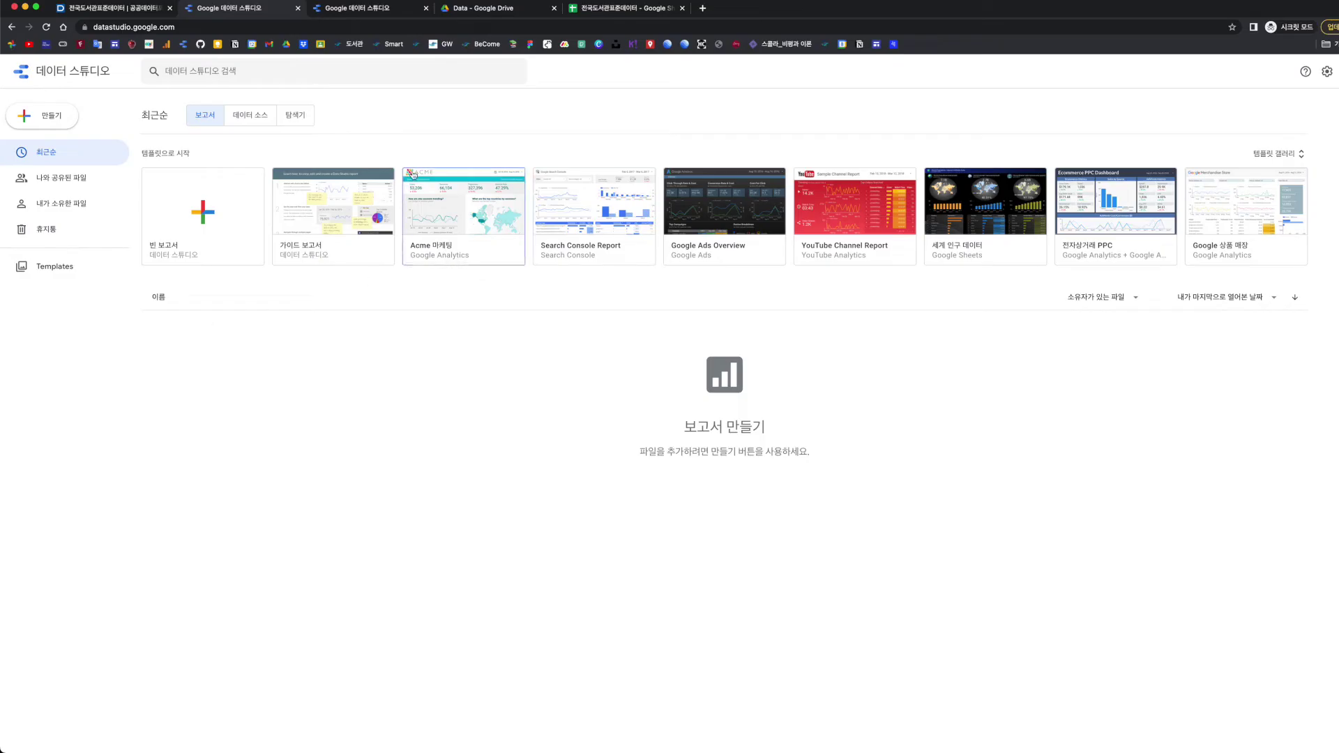
Step: Switch to the Google Data Studio home page that was already open and create a blank report
click(362, 13)
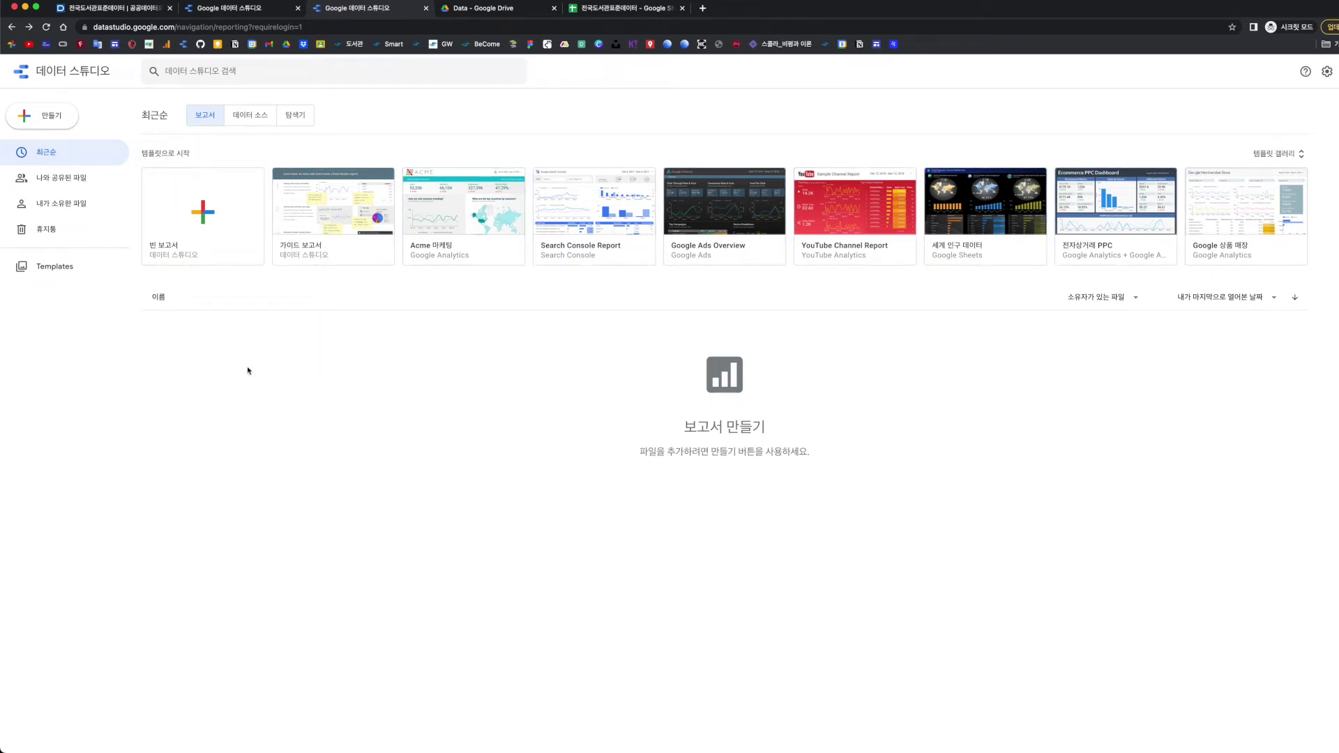
click(204, 215)
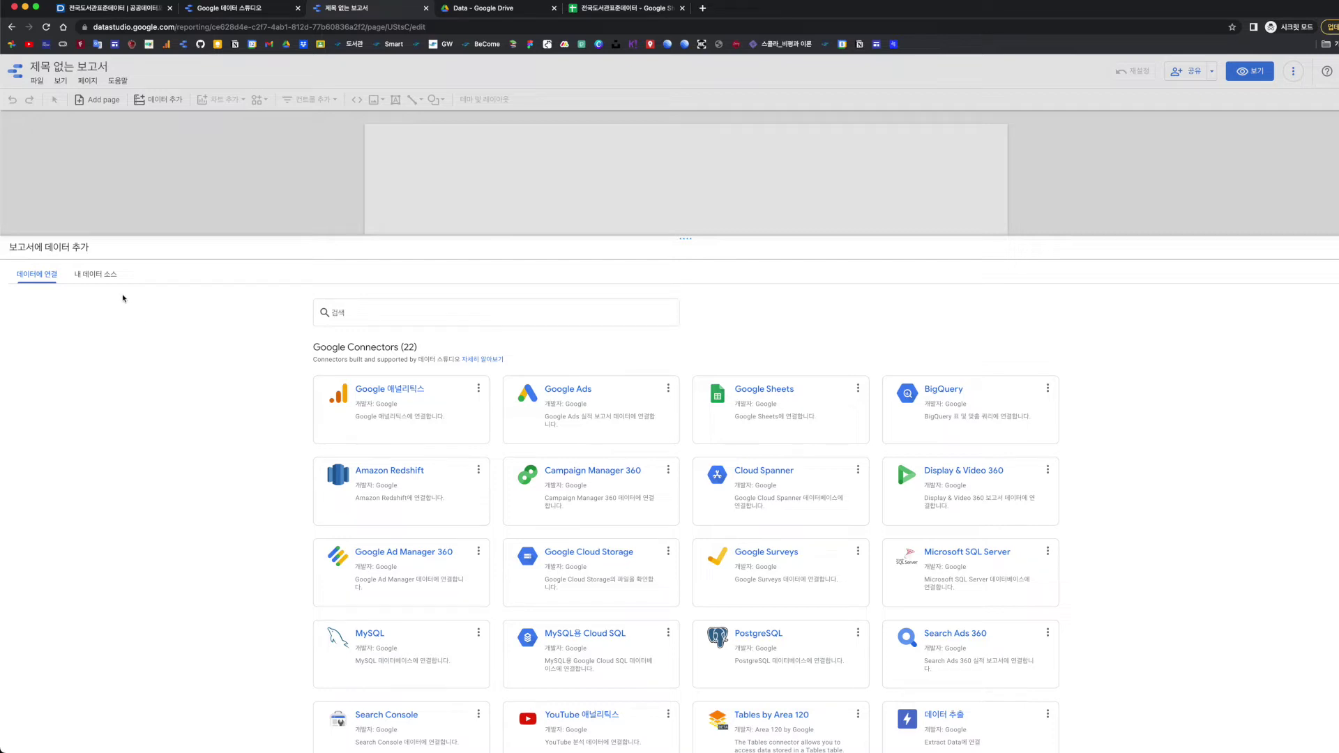
Step: Look through the sample data sources and the available Google and partner connectors for the report
click(106, 278)
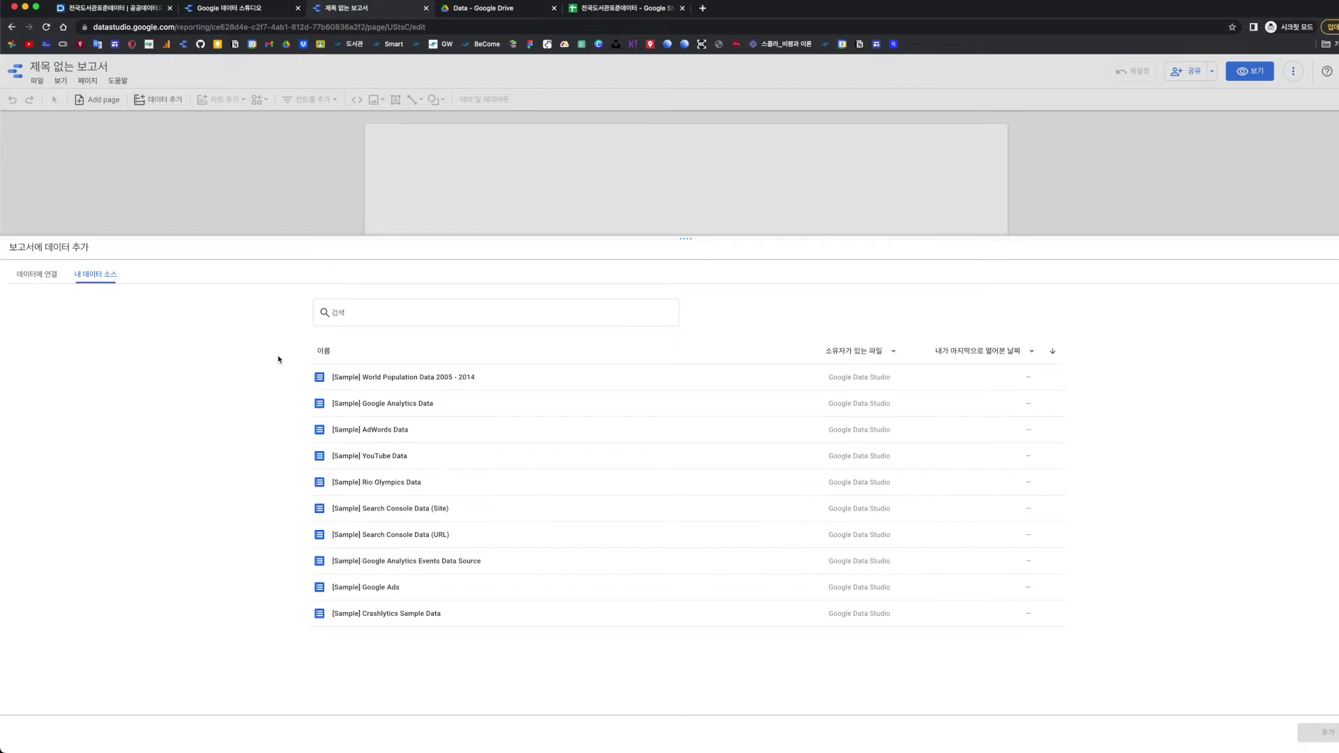
click(31, 280)
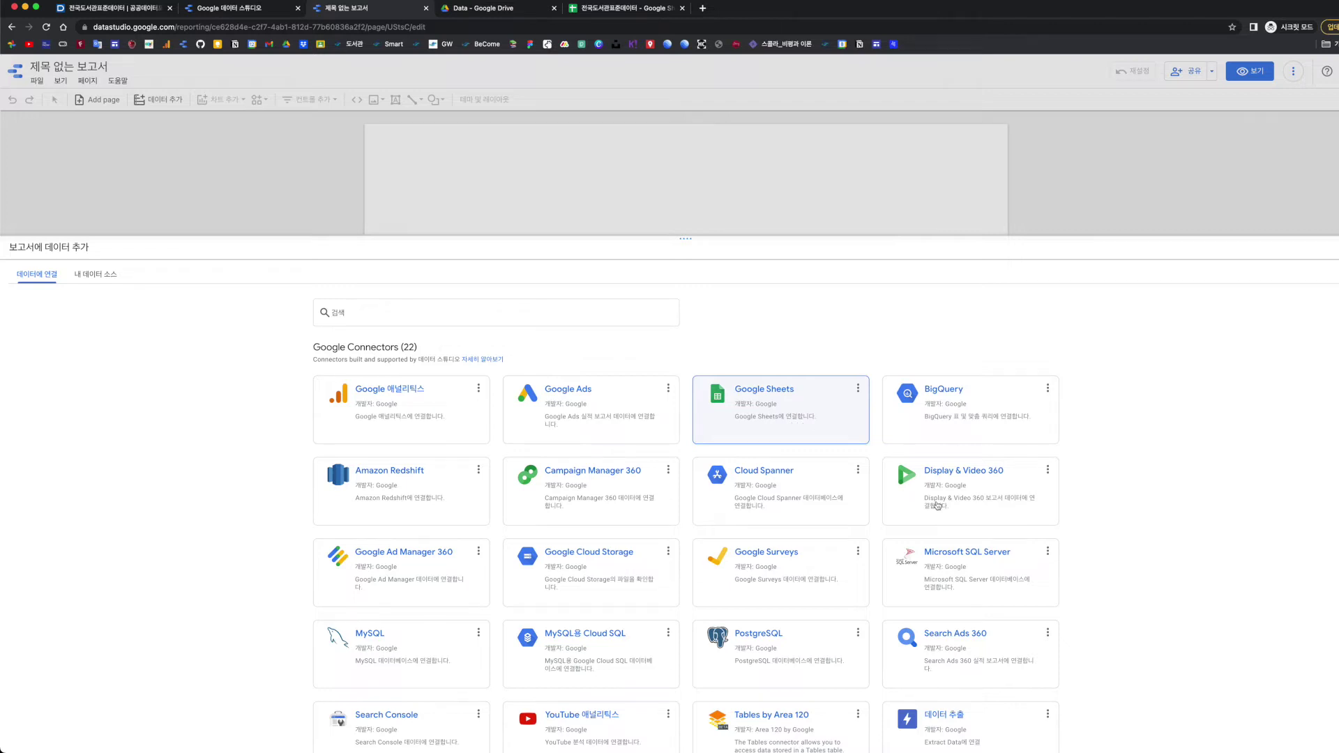
scroll(942, 499, down, 5)
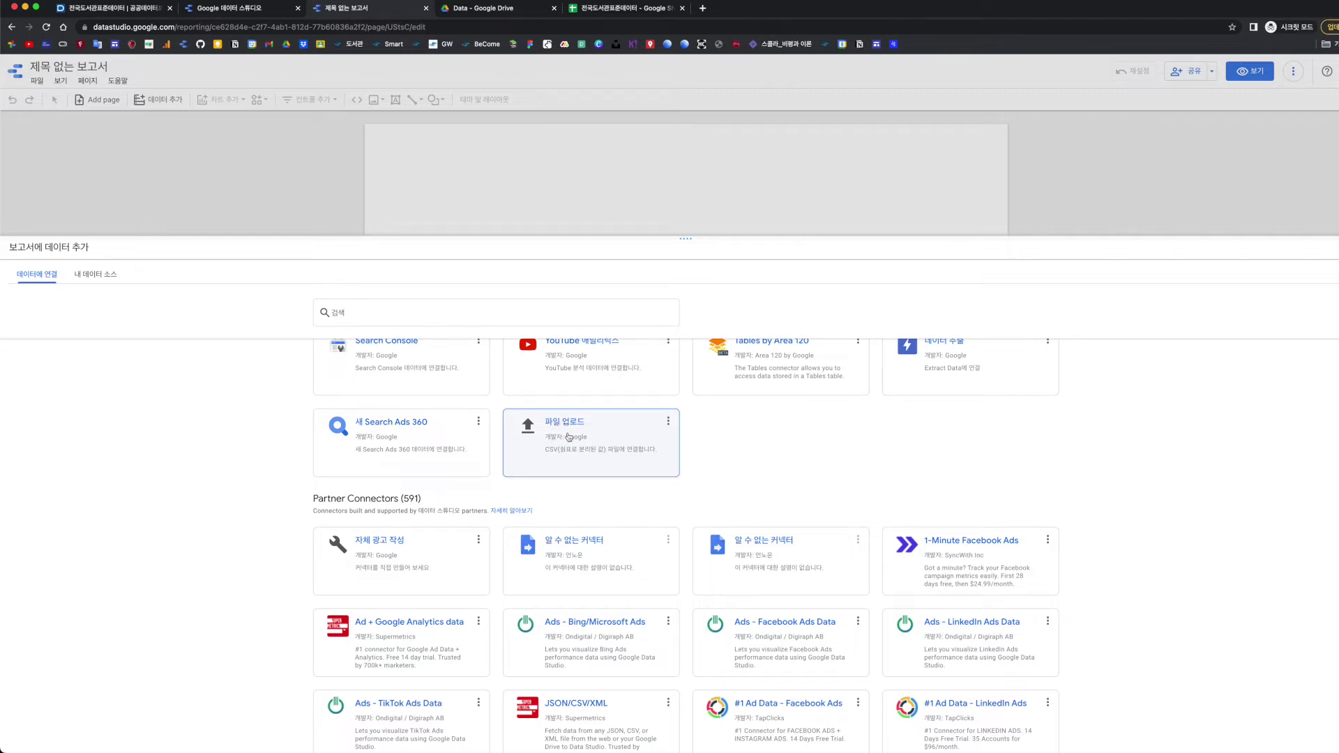
scroll(1119, 433, down, 3)
scroll(1117, 436, up, 10)
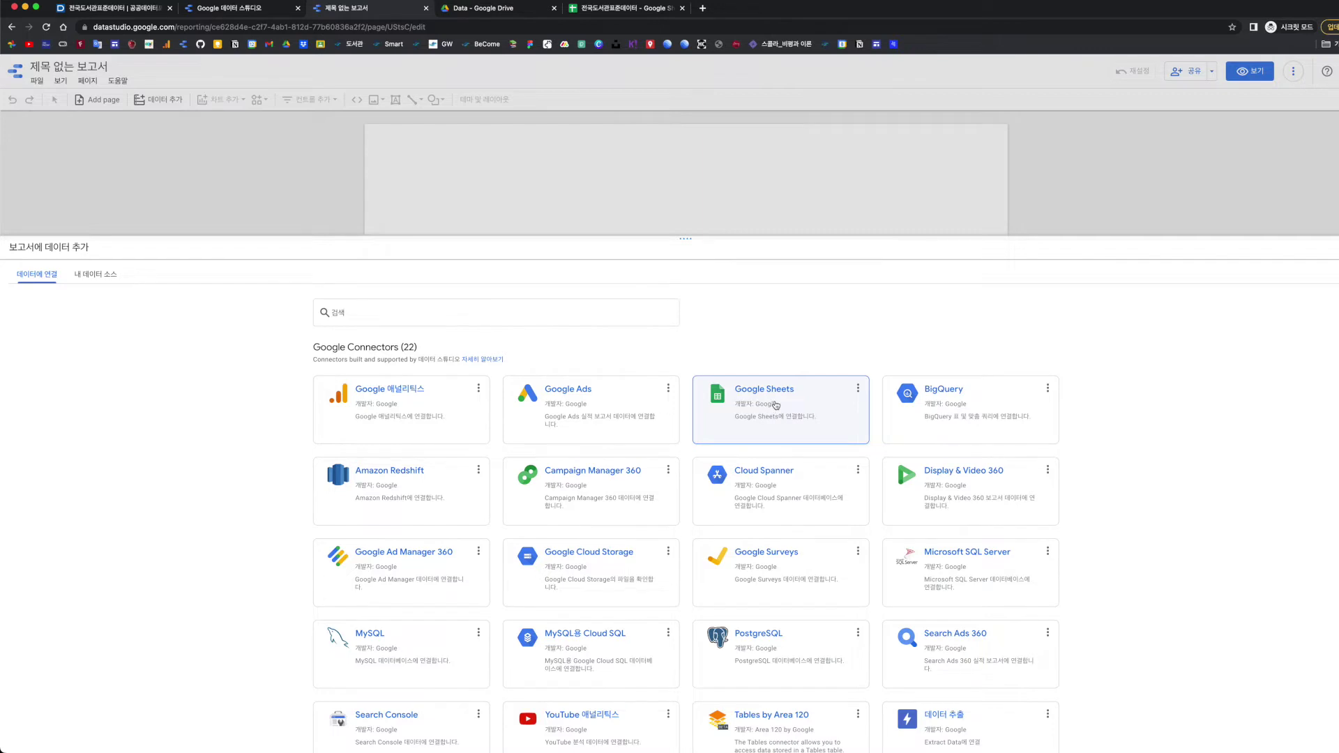
Step: Authorize the Google Sheets connector and add the 전국도서관표준데이터 worksheet to the report, with 다시 표시하지 않음 enabled for the confirmation
click(775, 406)
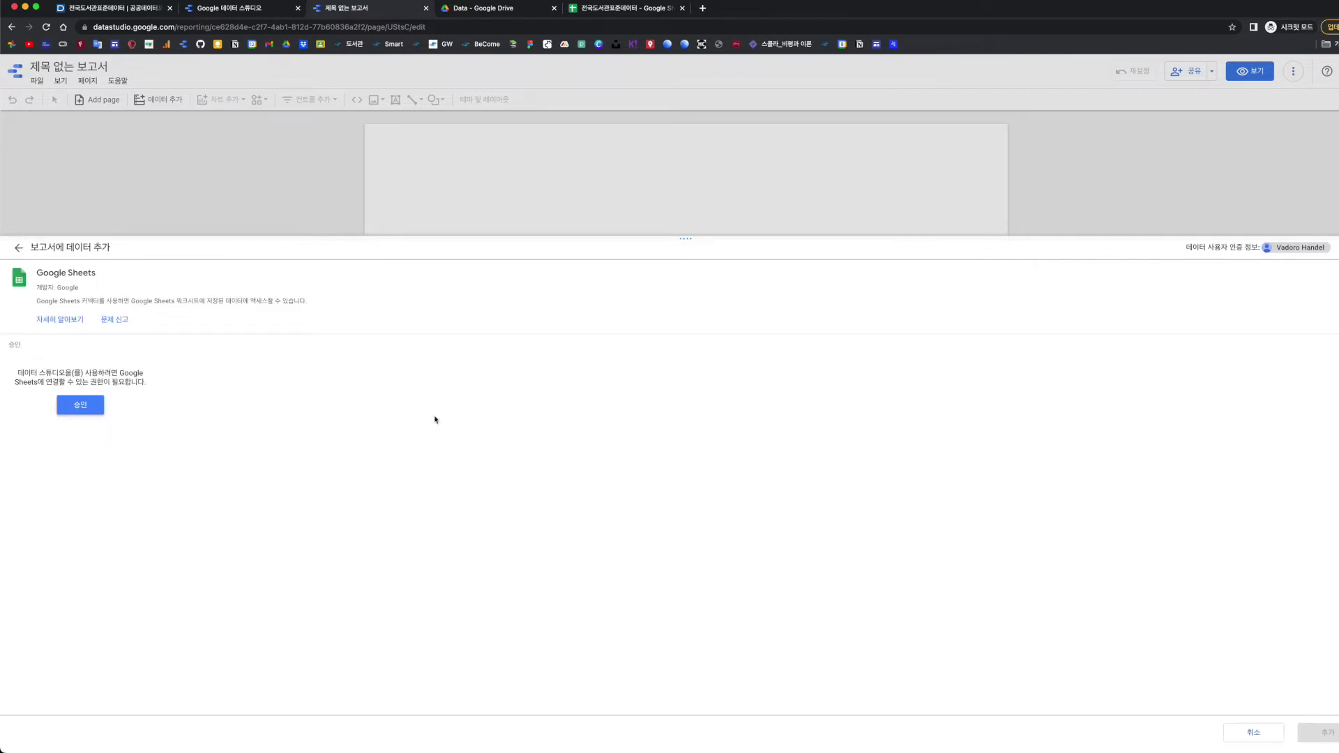
click(81, 407)
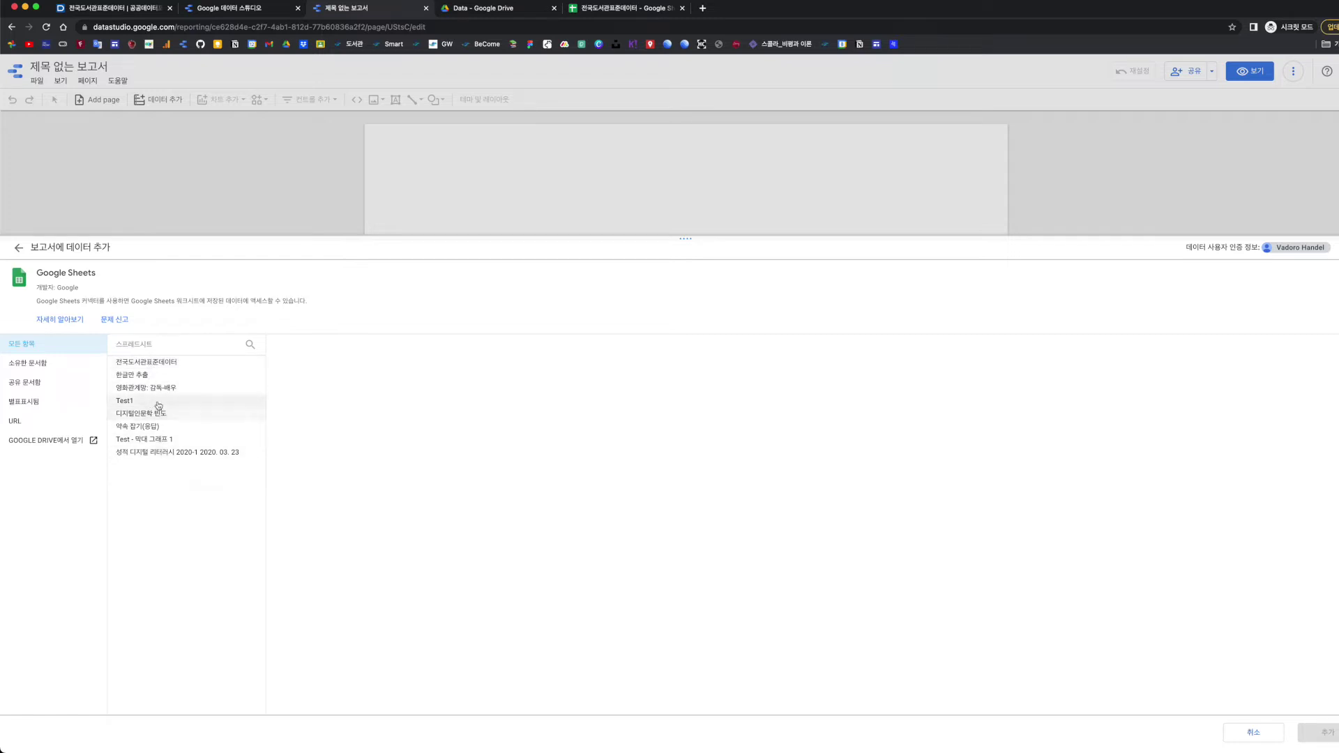
click(149, 368)
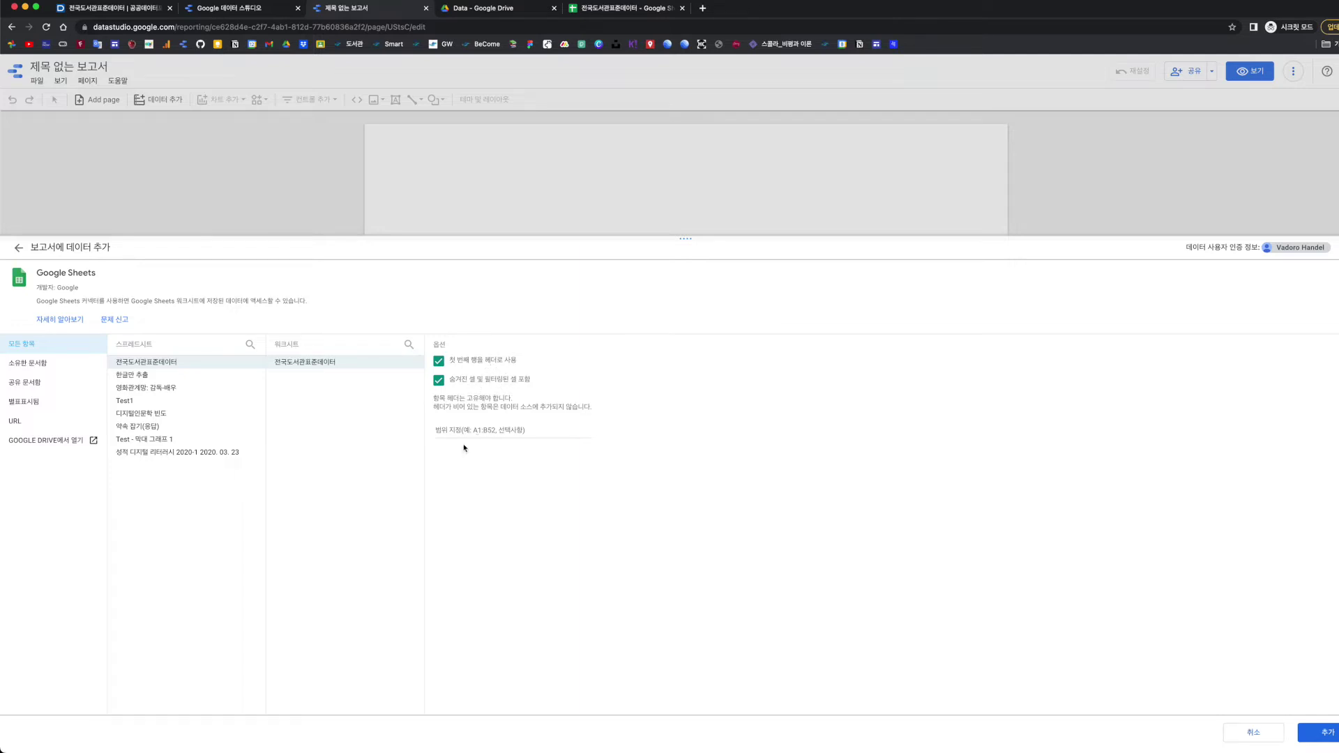
click(1328, 734)
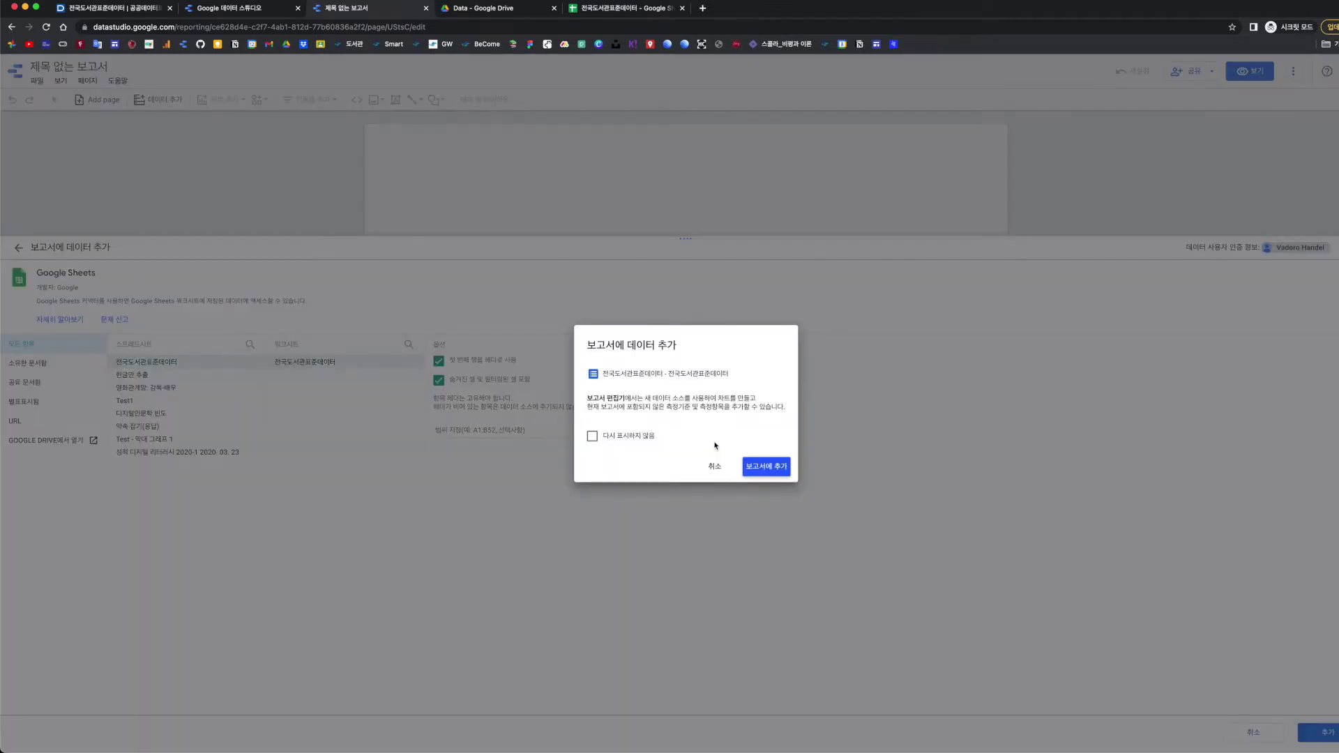
click(592, 437)
click(754, 474)
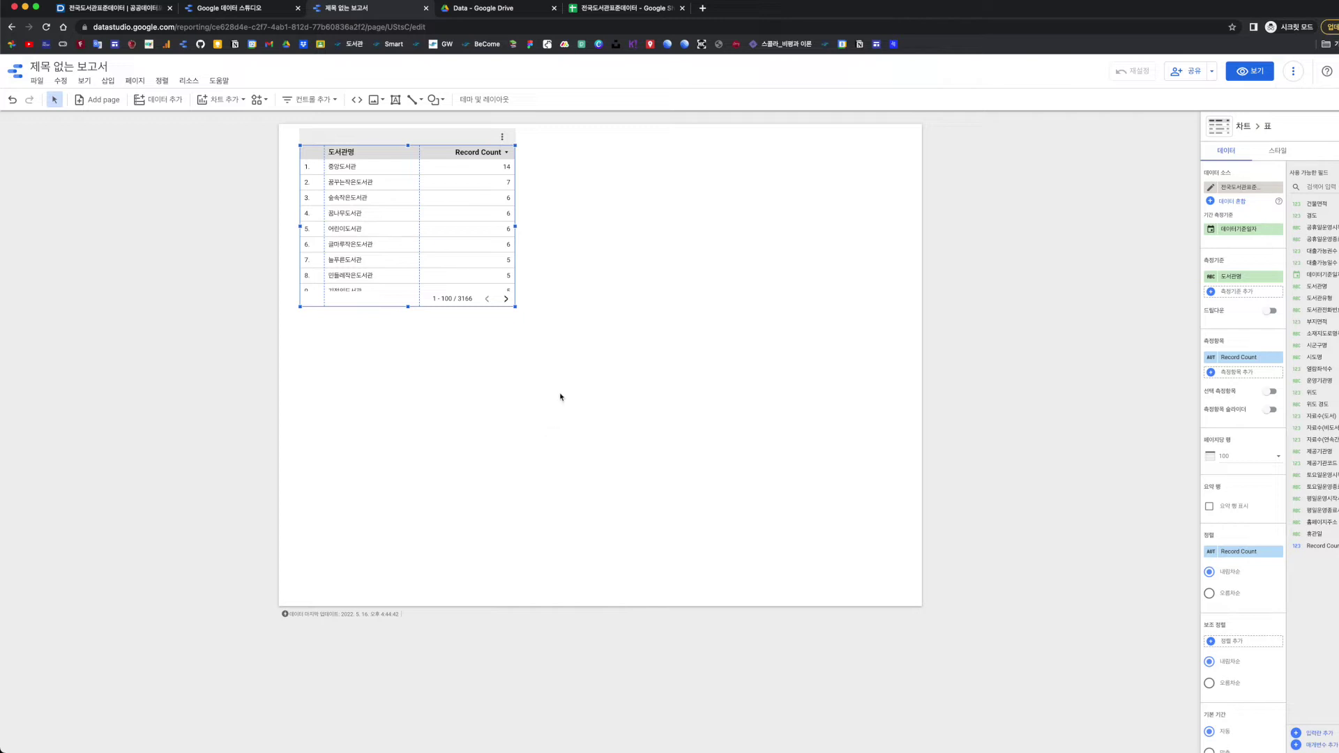
Step: Apply the Groovy theme to the report and set its canvas size to 2000 px wide by 2000 px high
click(486, 101)
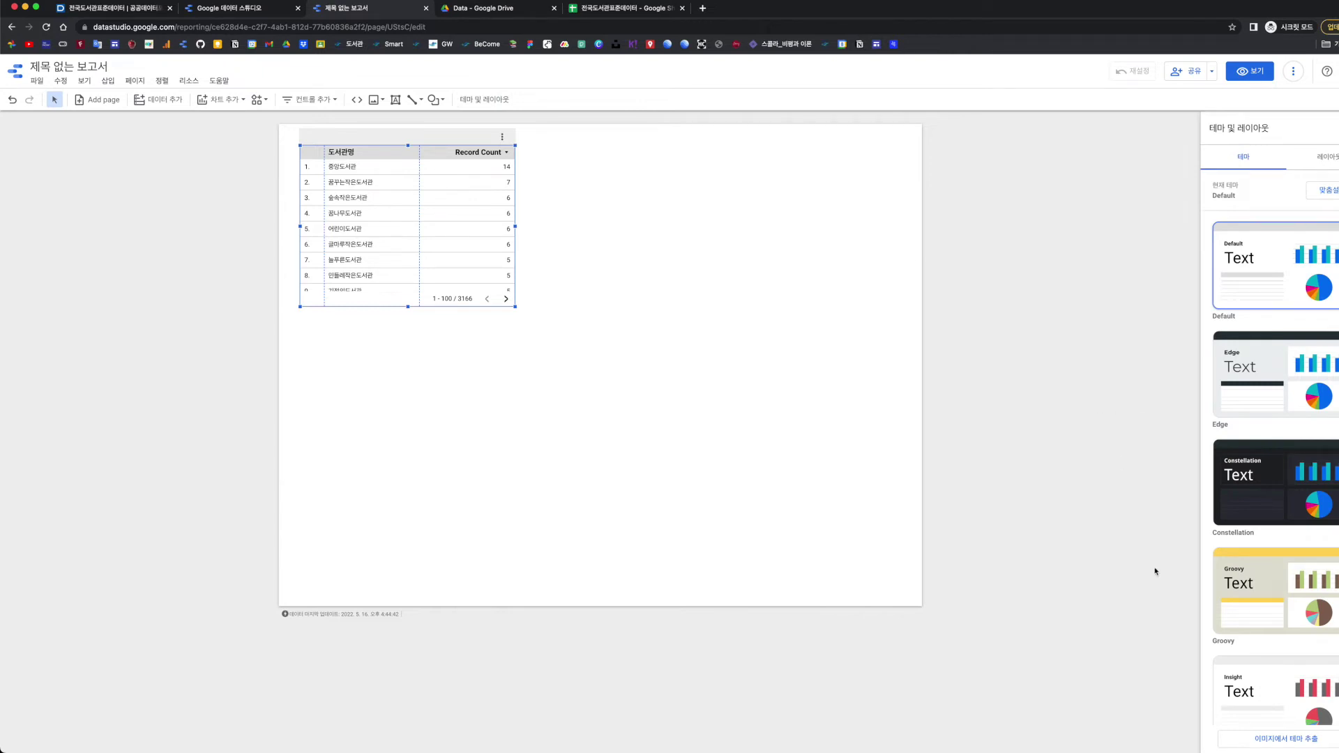
click(1253, 585)
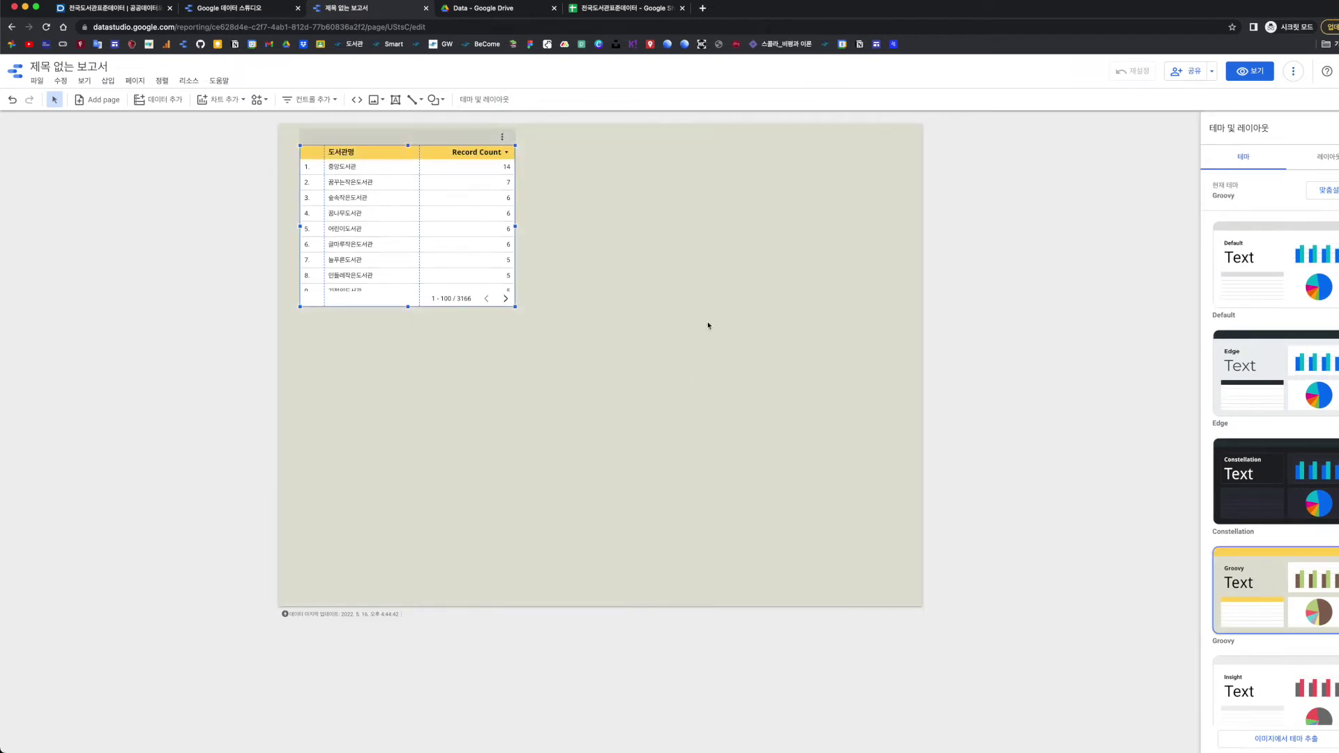
click(1328, 159)
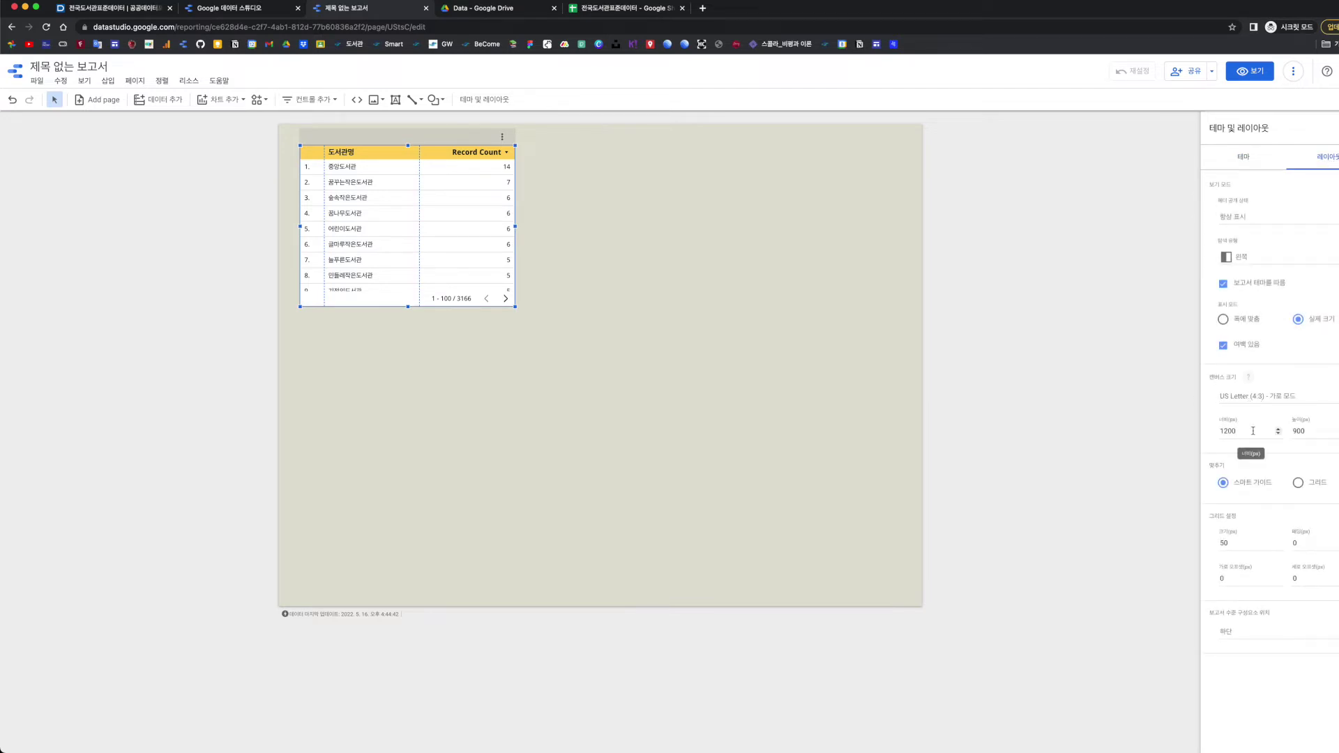
double_click(1229, 432)
text(200)
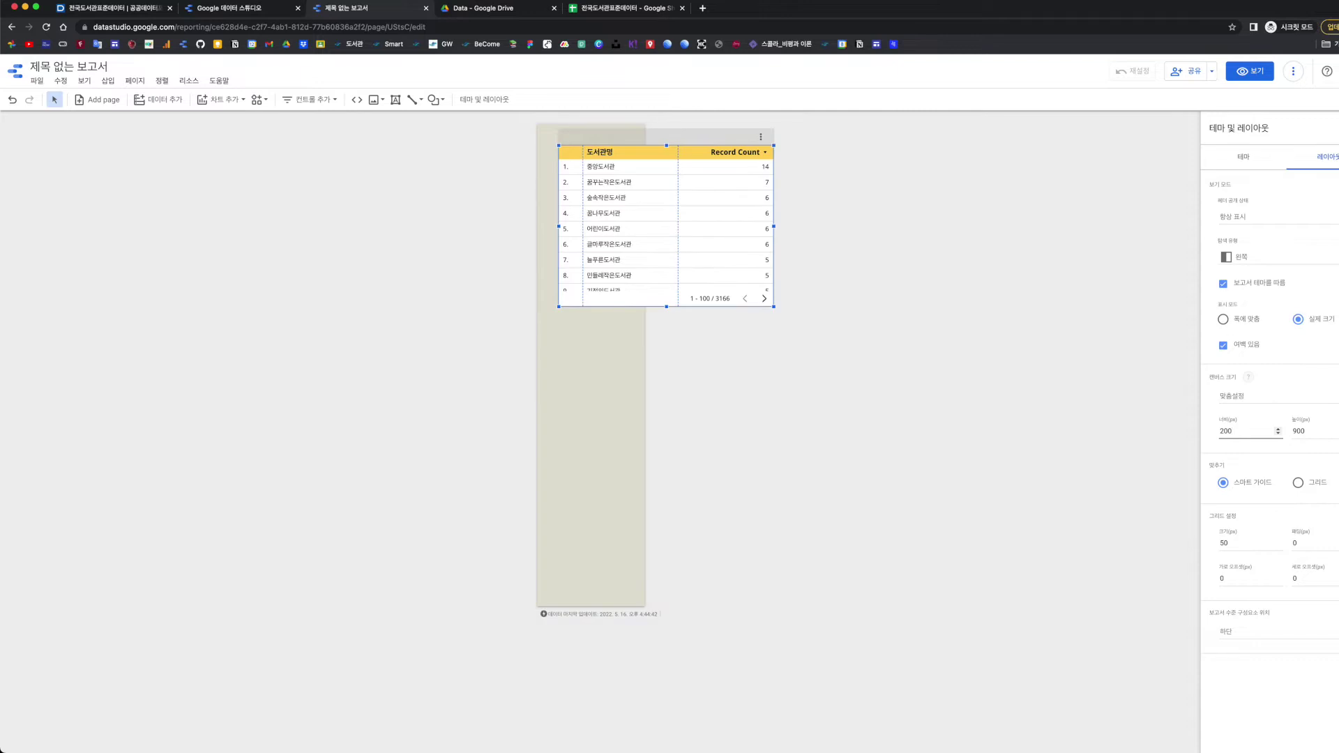
text(0)
click(1300, 432)
double_click(1300, 431)
text(2000)
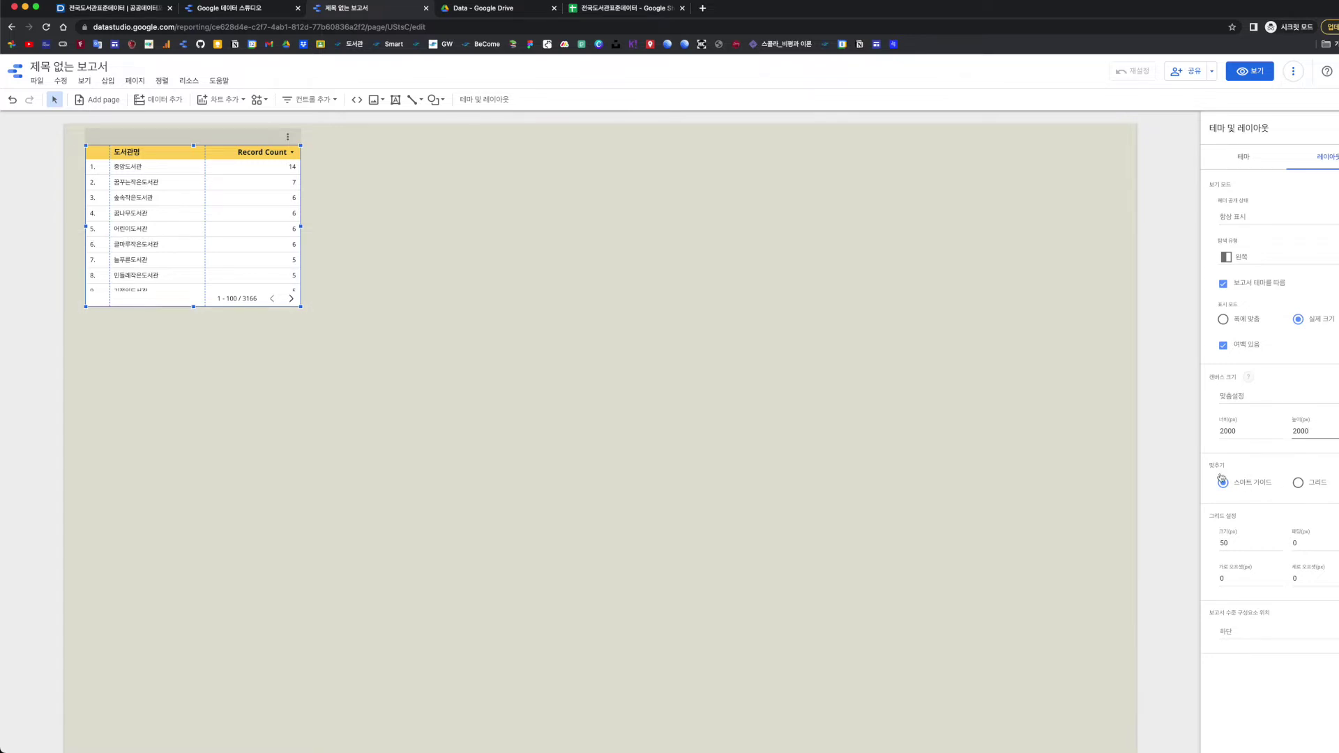
Step: Add 시도명 as a dimension of the table and remove its 도서관명 dimension
click(161, 223)
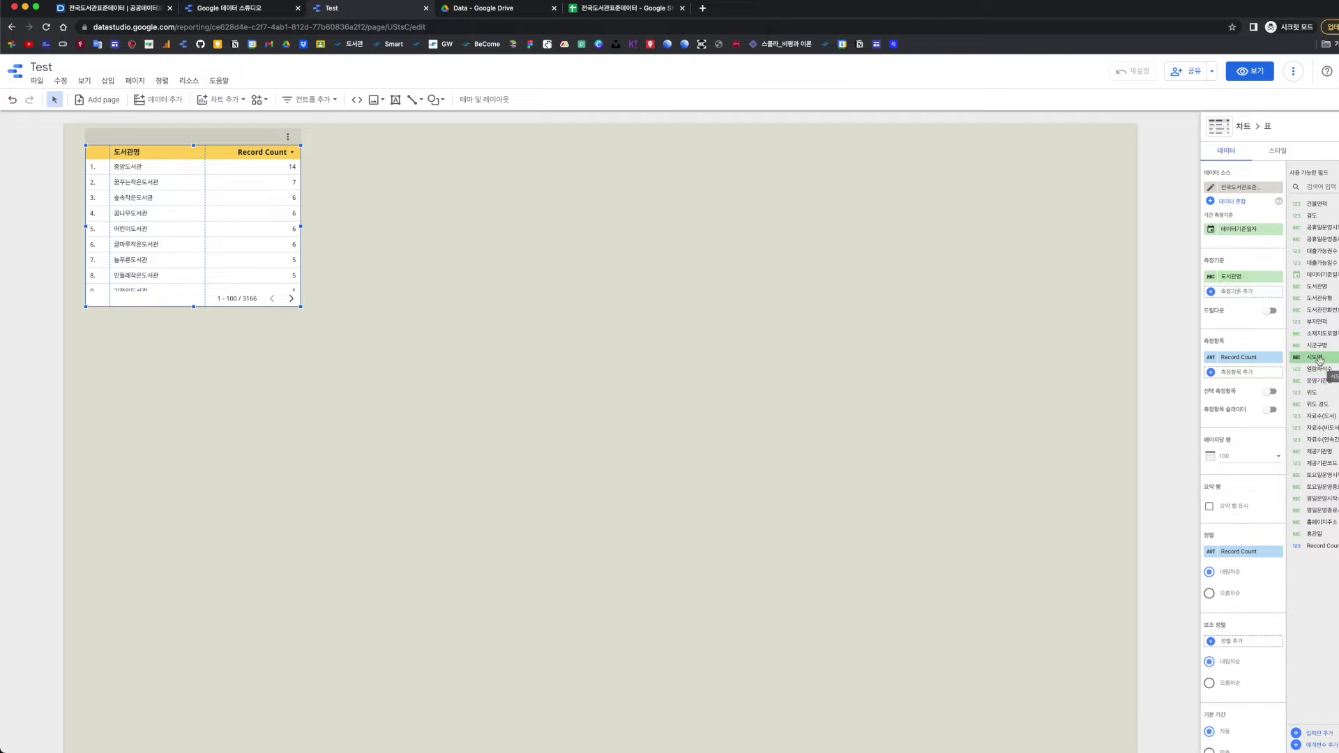
drag(1317, 359, 1233, 287)
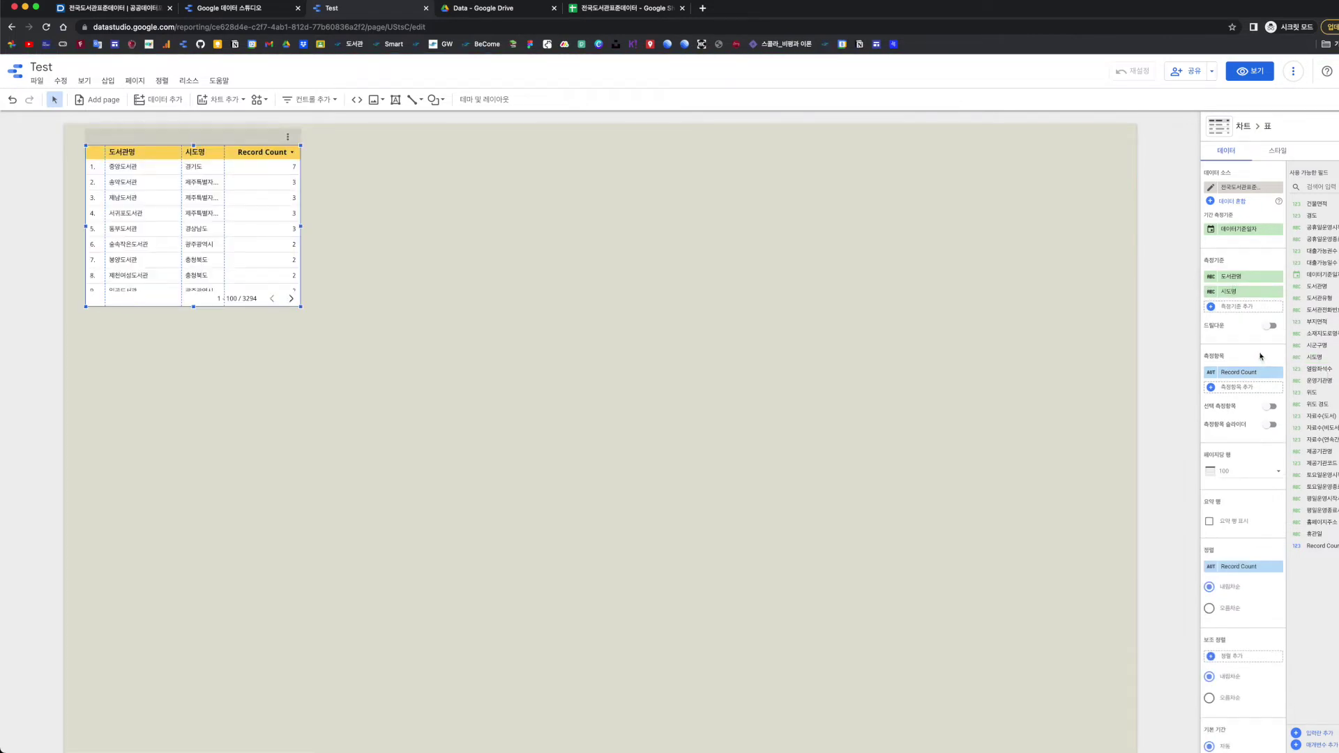
click(1278, 277)
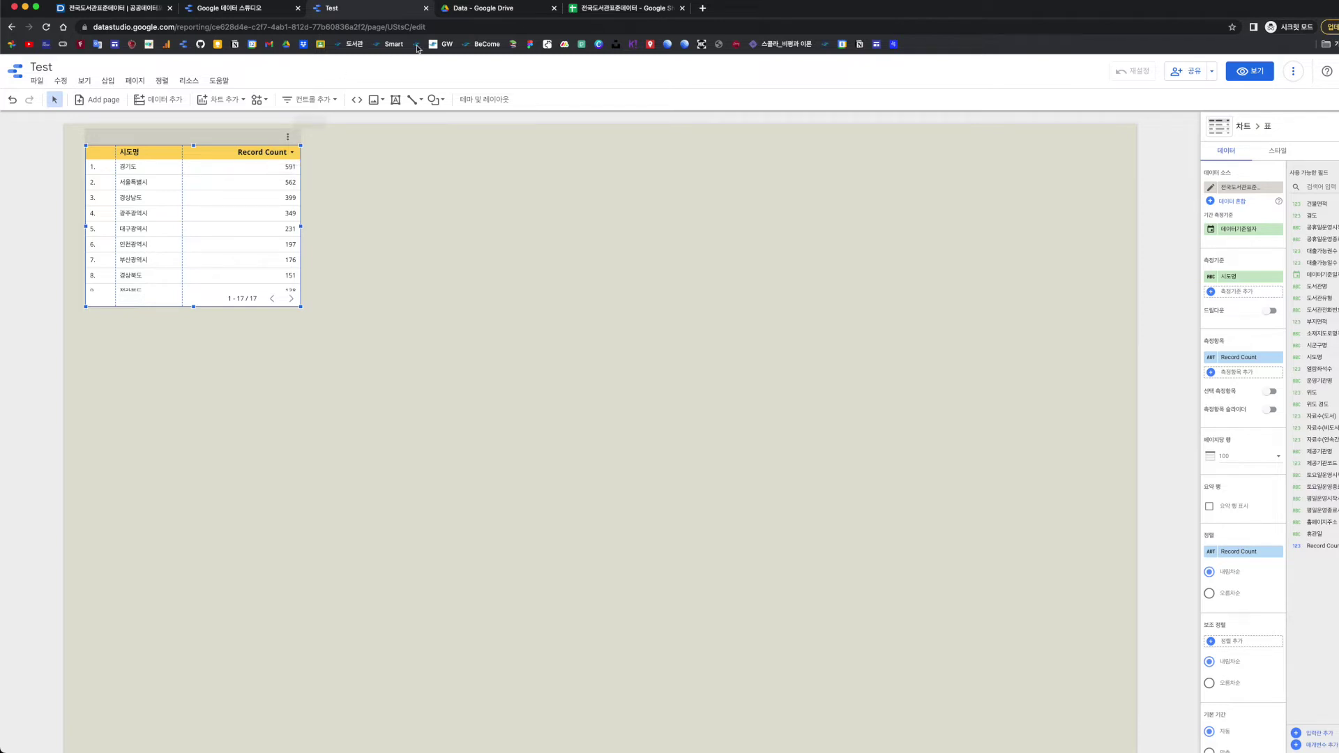
Step: Switch to the 전국도서관표준데이터 spreadsheet in Google Sheets and look at its first columns, including 시도명
click(588, 12)
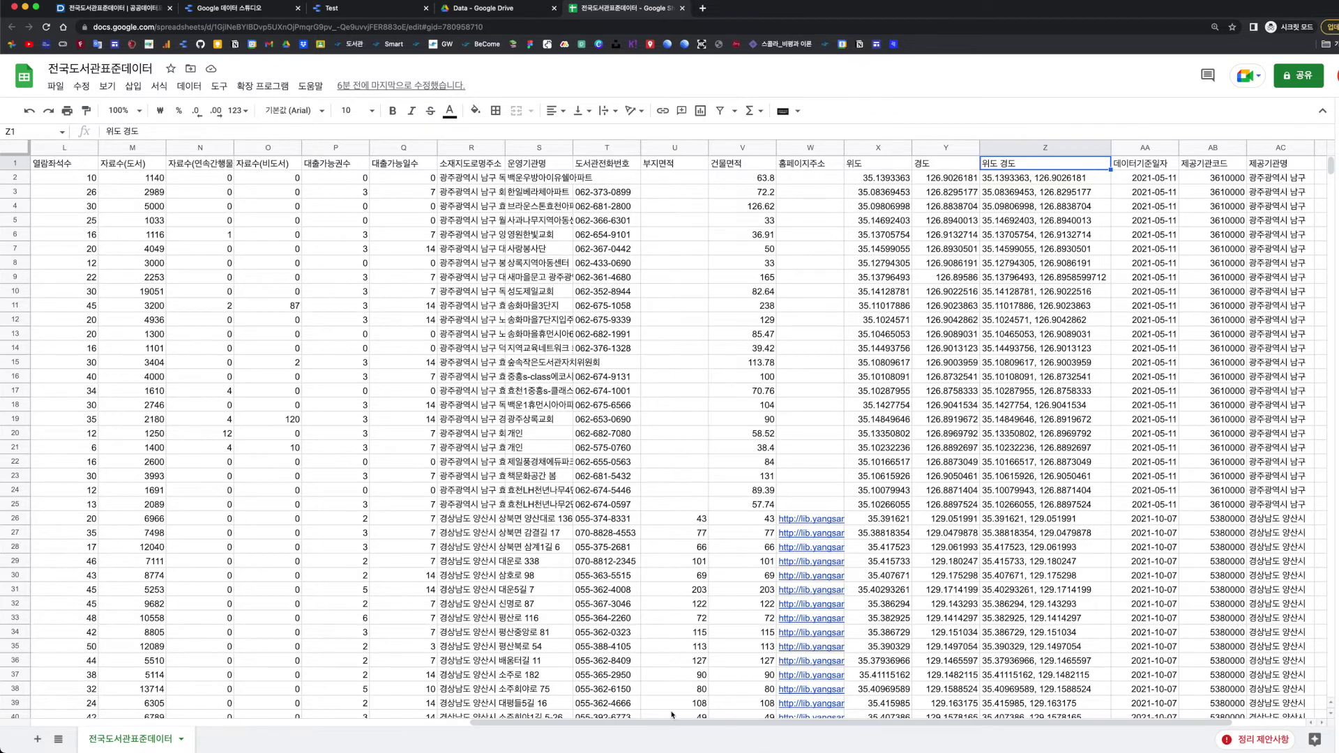
scroll(671, 715, left, 10)
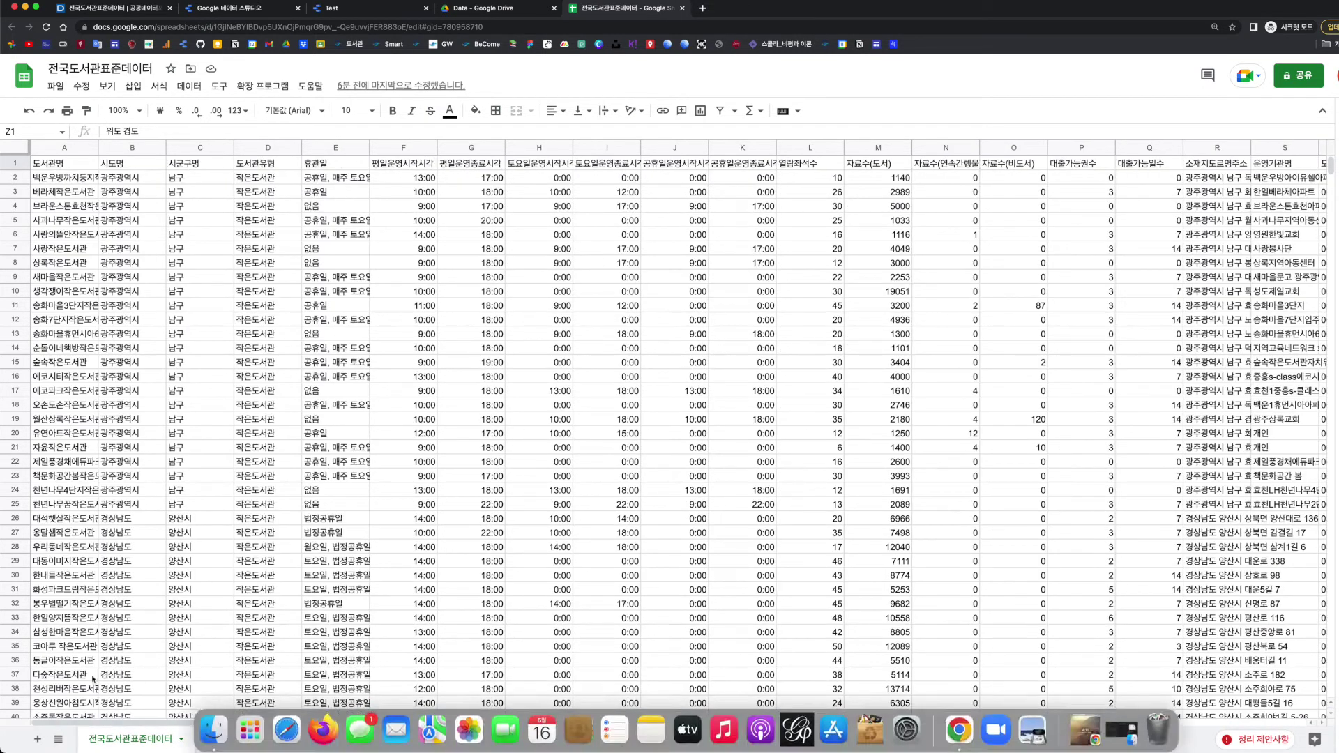